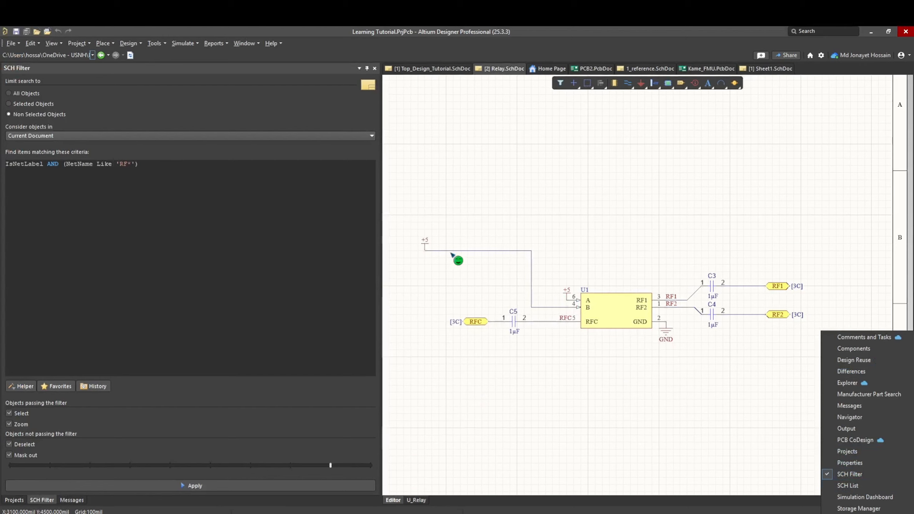
# Clear the existing net label query from the filter criteria
pyautogui.click(249, 180)
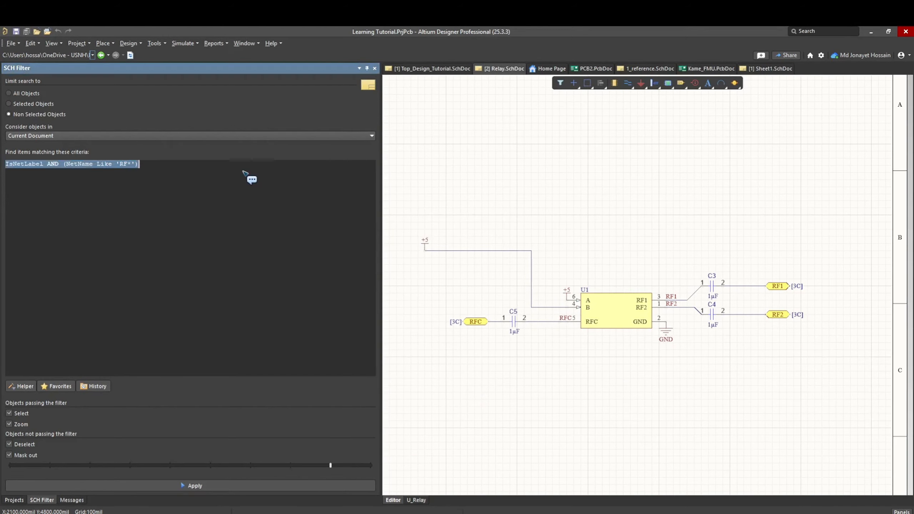
pyautogui.press('Delete')
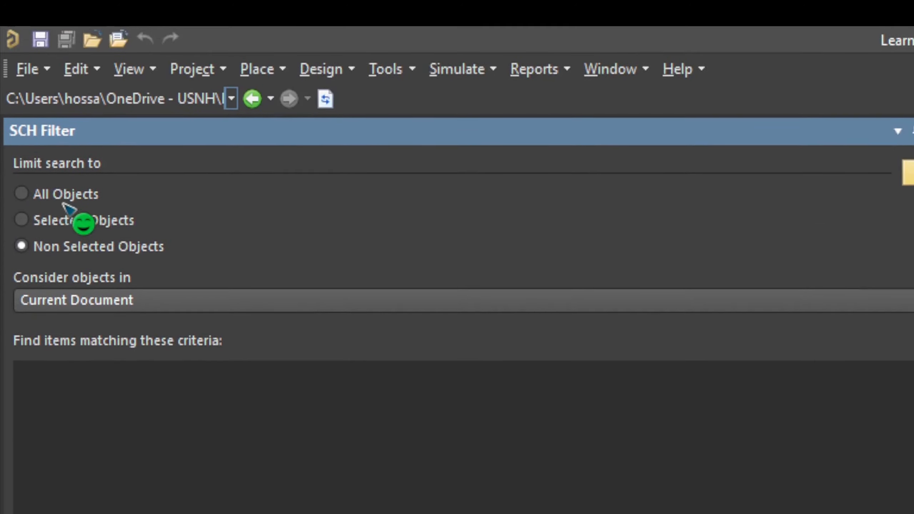
# Limit the search to selected objects and select the whole circuit on the schematic sheet
pyautogui.click(66, 189)
pyautogui.click(86, 220)
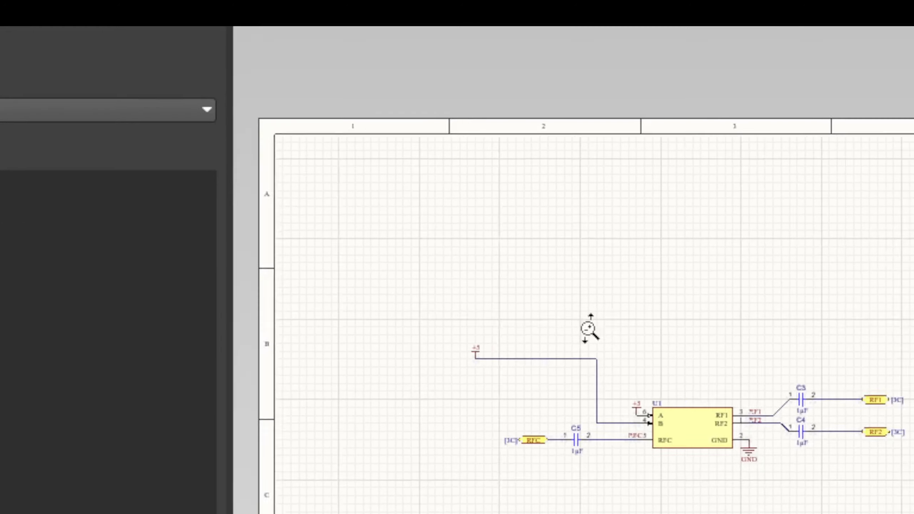
pyautogui.moveTo(344, 245); pyautogui.dragTo(729, 375)
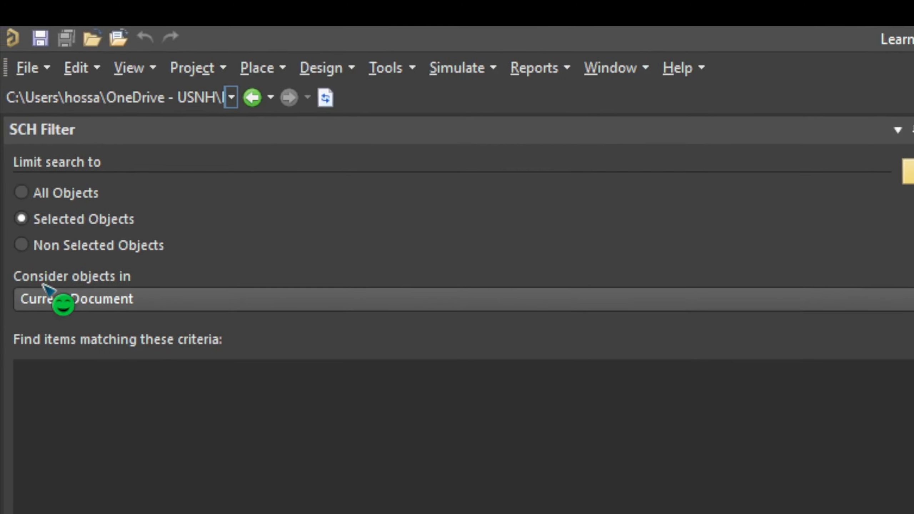
# Limit the search to non-selected objects and select only the part of the circuit with U1 and C5
pyautogui.click(68, 246)
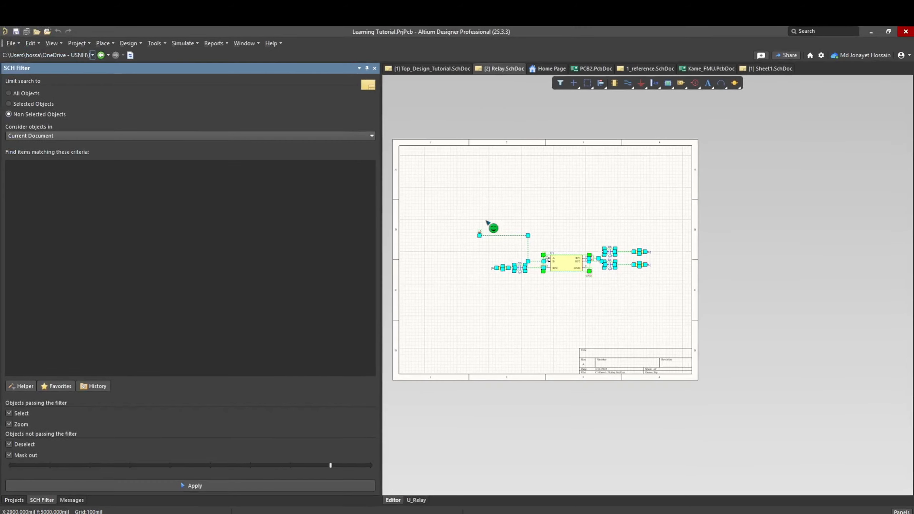
pyautogui.click(482, 218)
pyautogui.moveTo(461, 204); pyautogui.dragTo(592, 324)
pyautogui.click(474, 213)
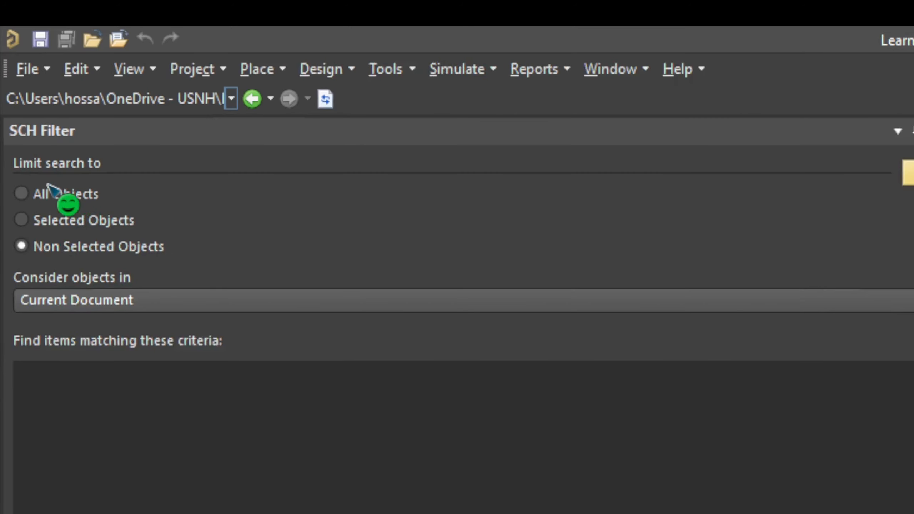
# Limit the search to all objects and consider objects in the current document
pyautogui.click(23, 92)
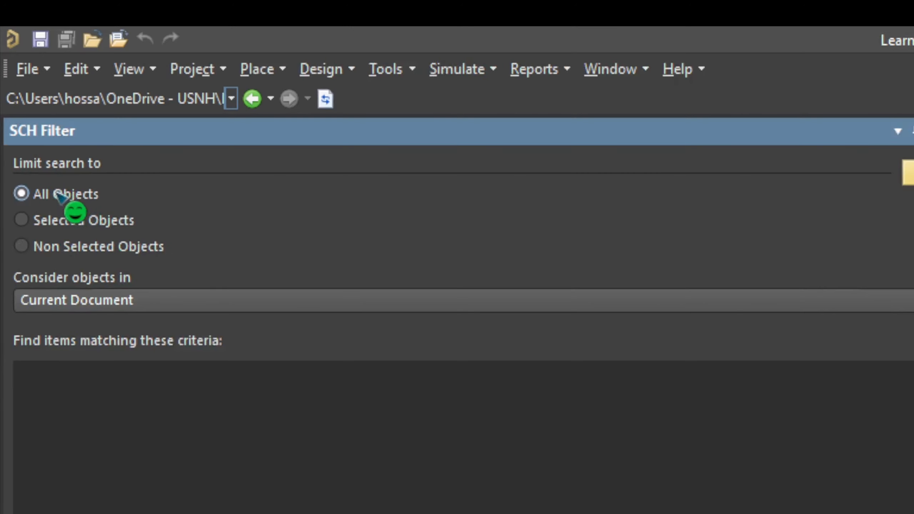
pyautogui.click(94, 298)
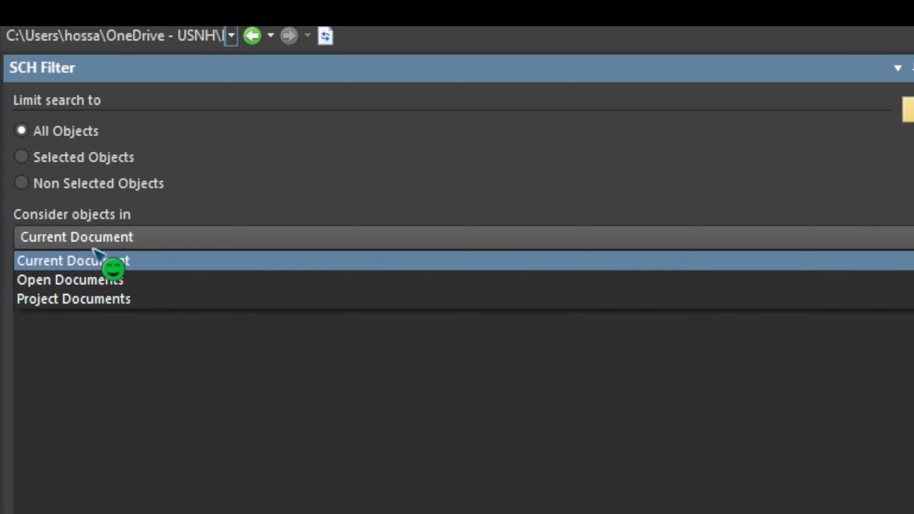
pyautogui.click(100, 260)
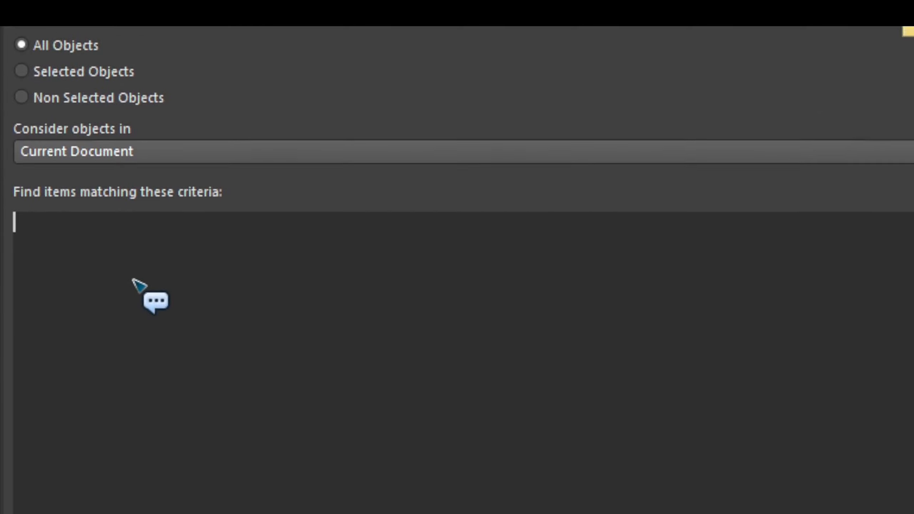
# Enter IsDesignator as the filter criteria
pyautogui.write('I')
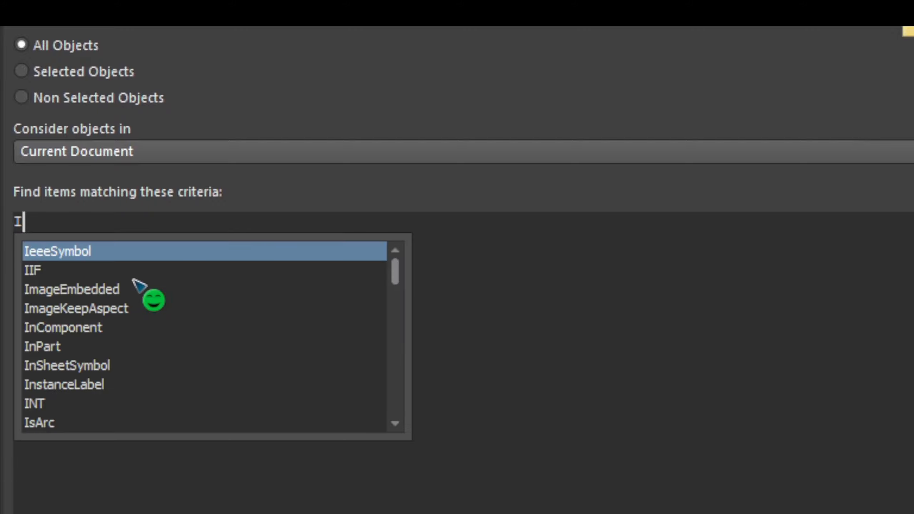
pyautogui.write('SDE')
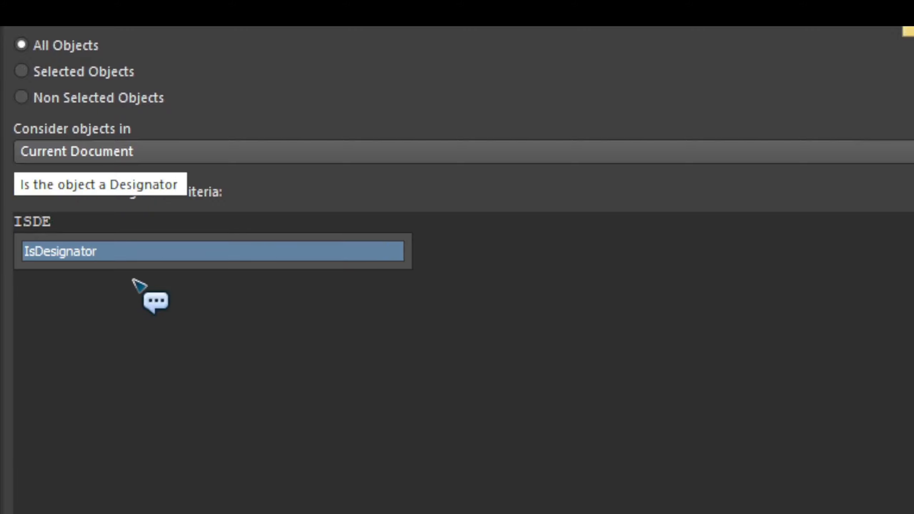
pyautogui.doubleClick(139, 248)
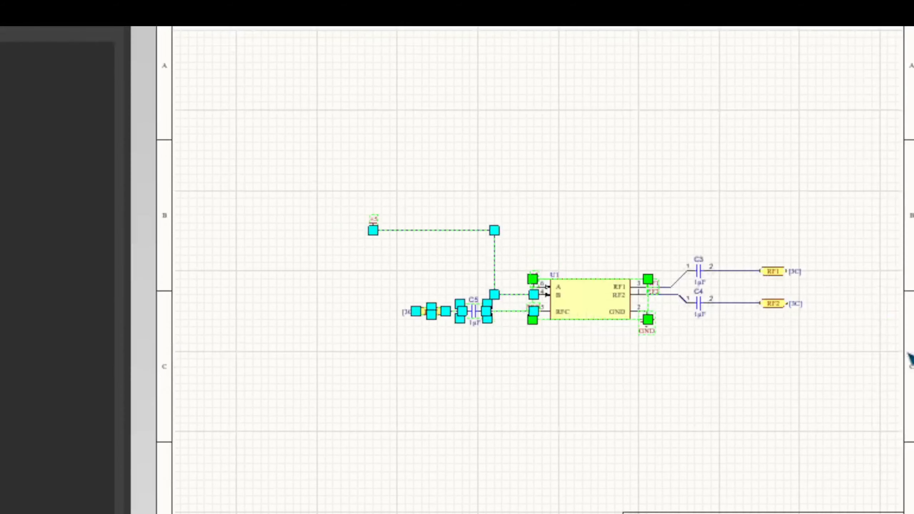
# Deselect all circuit objects on the schematic sheet
pyautogui.press('e')
pyautogui.press('n')
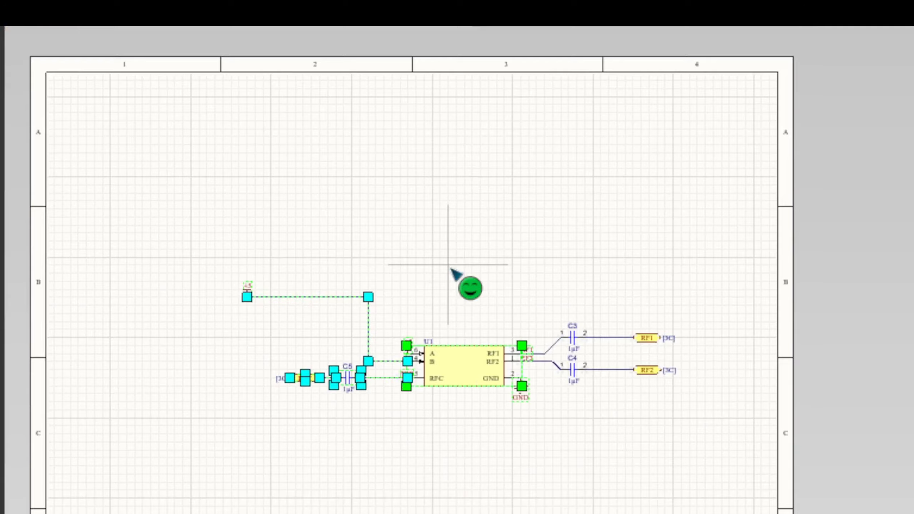
pyautogui.rightClick(435, 228)
pyautogui.click(454, 199)
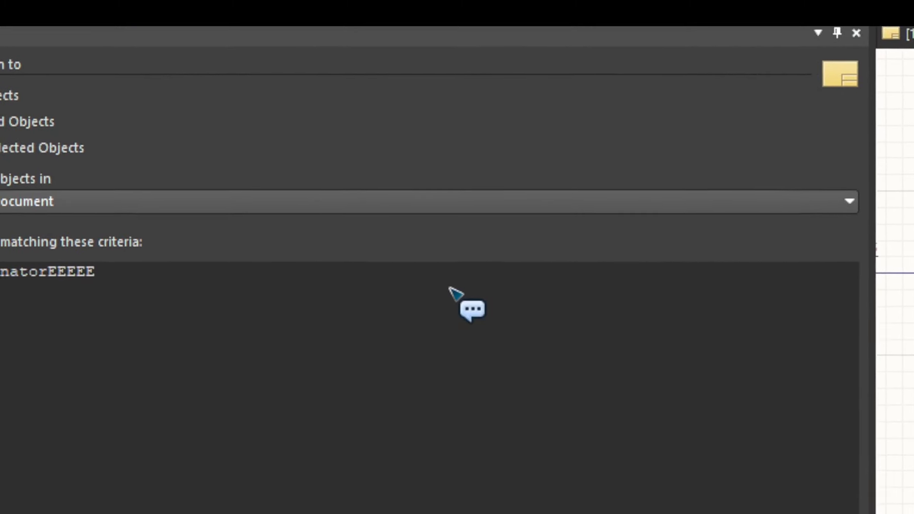
# Remove the stray E characters after IsDesignator in the filter criteria
pyautogui.click(220, 288)
pyautogui.press('BackSpace')
pyautogui.press('BackSpace')
pyautogui.press('BackSpace')
pyautogui.press('BackSpace')
pyautogui.press('BackSpace')
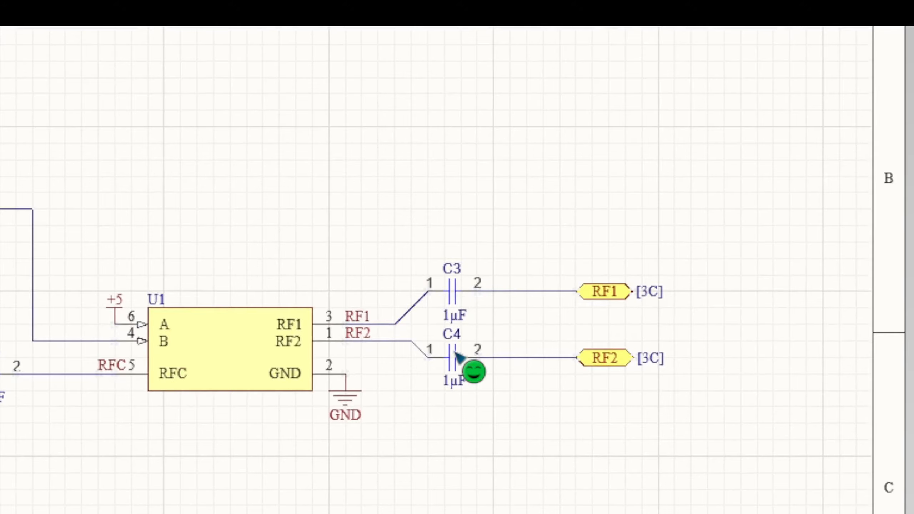
# Set the mask-out level to about three quarters of its range and apply the IsDesignator filter
pyautogui.moveTo(144, 359); pyautogui.dragTo(567, 339, button='right')
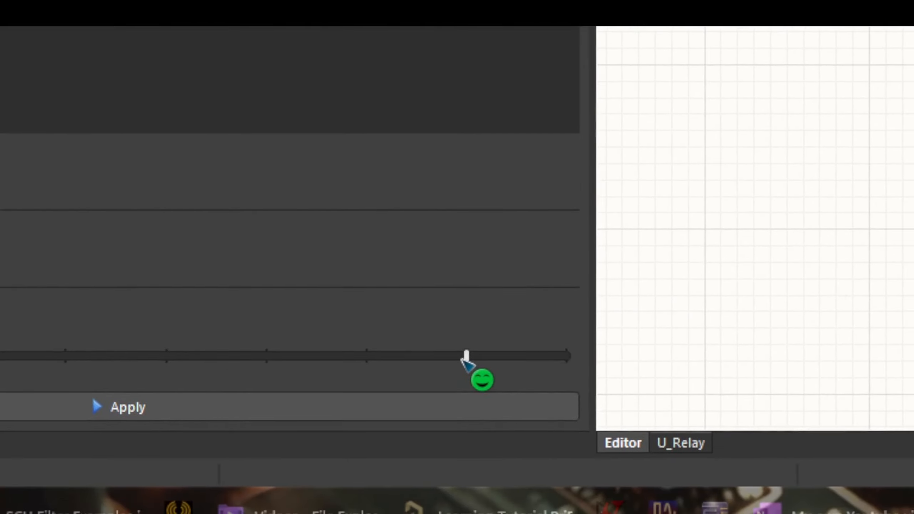
pyautogui.moveTo(462, 358); pyautogui.dragTo(156, 360)
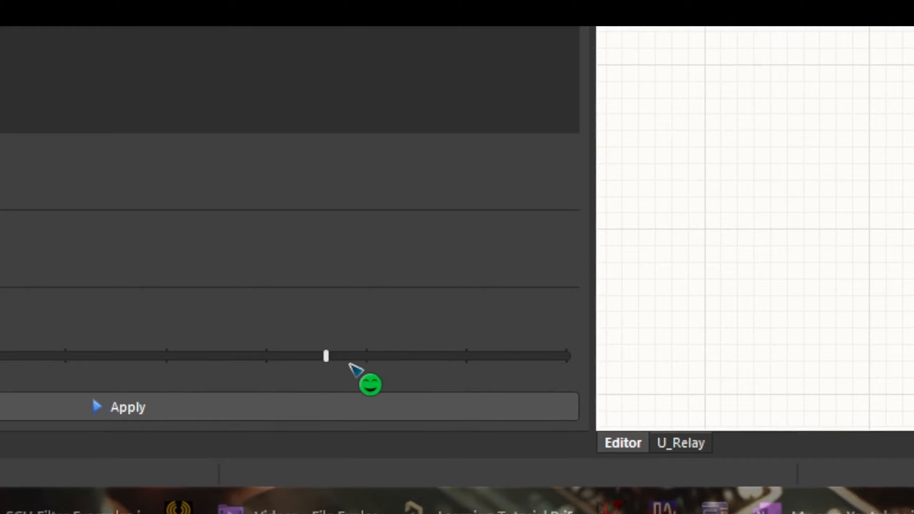
pyautogui.moveTo(326, 356); pyautogui.dragTo(0, 364)
pyautogui.moveTo(158, 363); pyautogui.dragTo(58, 355)
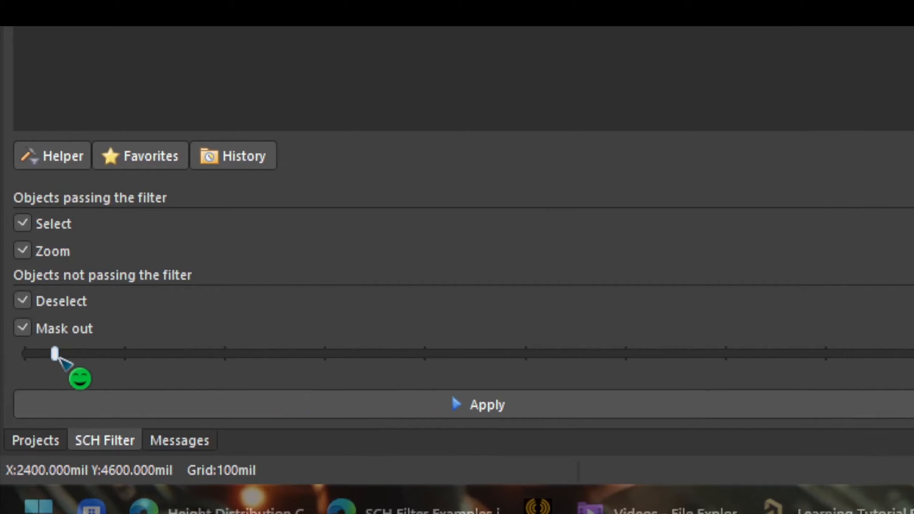
pyautogui.moveTo(57, 356); pyautogui.dragTo(913, 343)
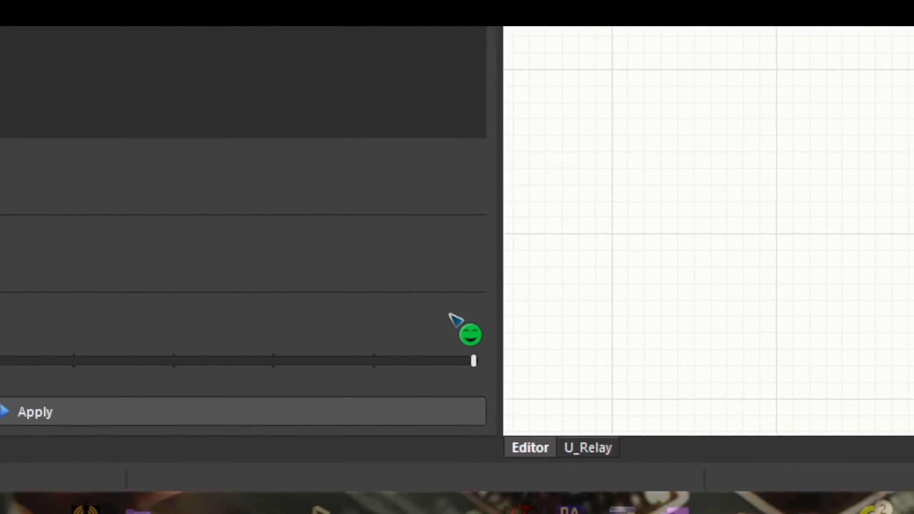
pyautogui.moveTo(473, 360); pyautogui.dragTo(284, 358)
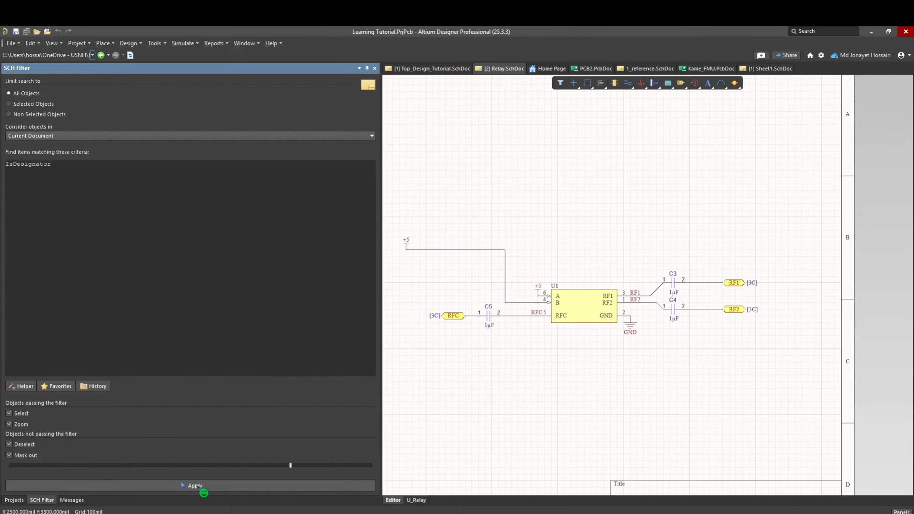
pyautogui.click(195, 485)
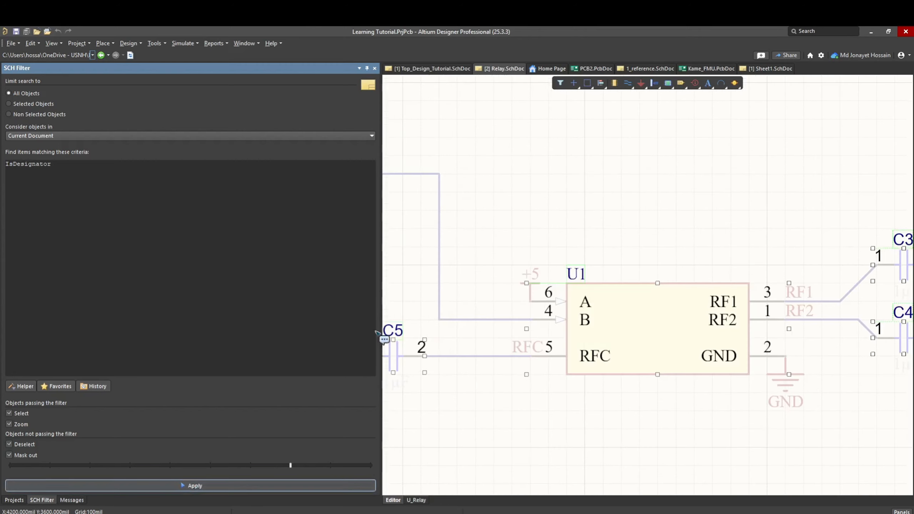
# Examine the component and pin designators of U1, C3, C4 and C5 in the filtered schematic
pyautogui.moveTo(482, 375); pyautogui.dragTo(523, 415, button='right')
pyautogui.moveTo(554, 345); pyautogui.dragTo(456, 361, button='right')
pyautogui.moveTo(789, 309); pyautogui.dragTo(767, 313, button='right')
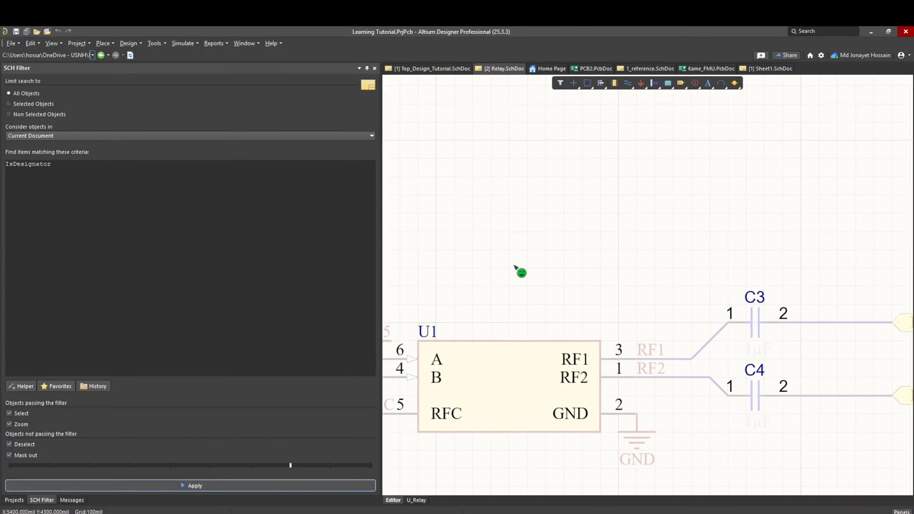
pyautogui.moveTo(515, 266); pyautogui.dragTo(597, 252, button='right')
pyautogui.rightClick(598, 253)
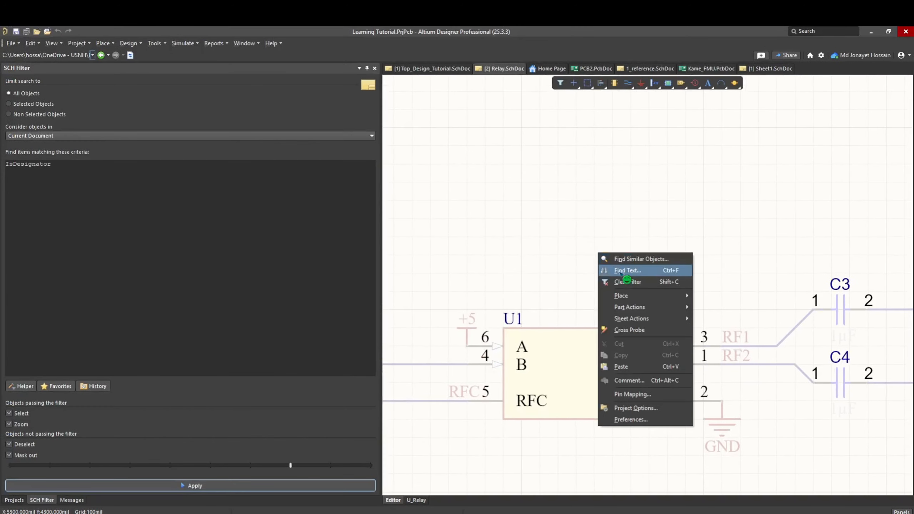
pyautogui.click(540, 230)
pyautogui.moveTo(583, 270); pyautogui.dragTo(652, 212, button='right')
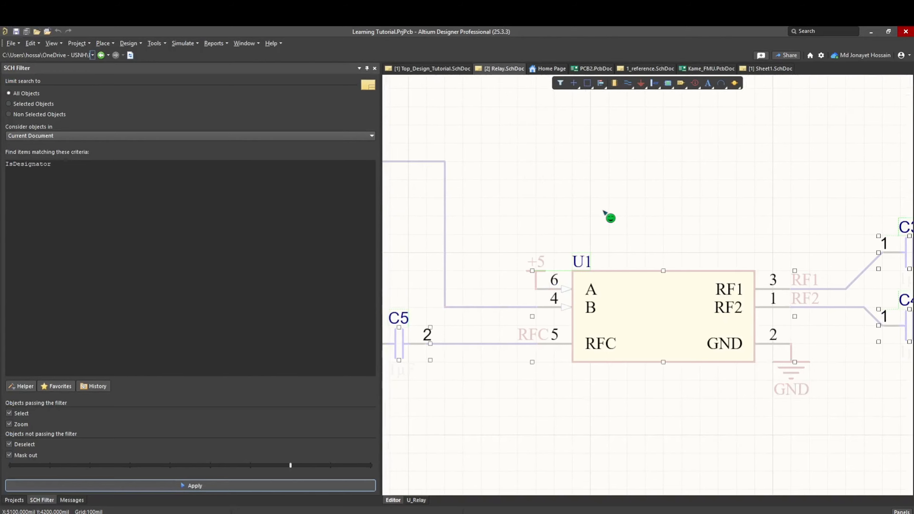
pyautogui.keyDown('ctrl'); pyautogui.scroll(-2, 573, 242); pyautogui.keyUp('ctrl')
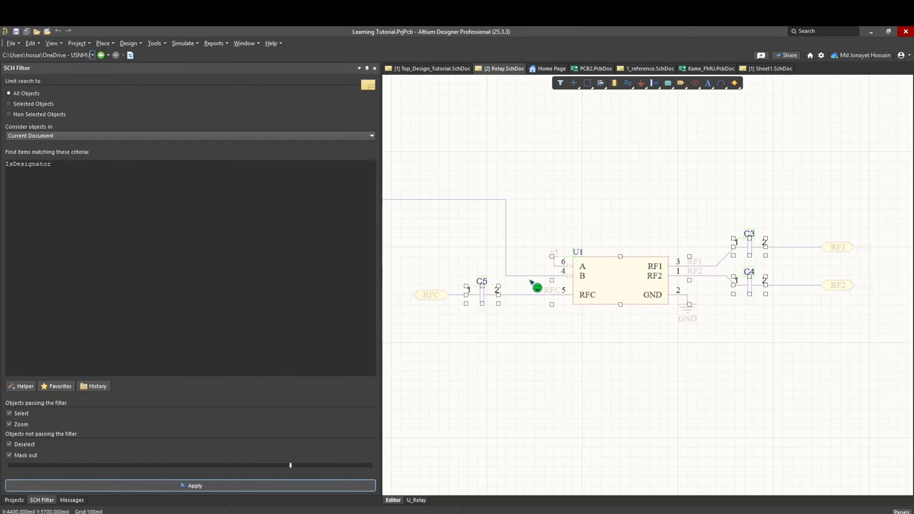
pyautogui.keyDown('ctrl'); pyautogui.scroll(4, 503, 288); pyautogui.keyUp('ctrl')
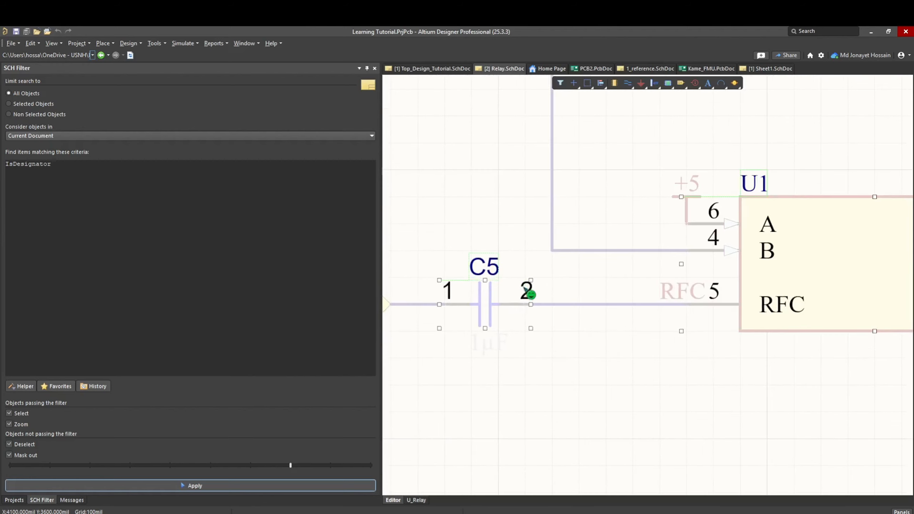
# Clear the filter from the schematic and delete the IsDesignator query
pyautogui.rightClick(524, 355)
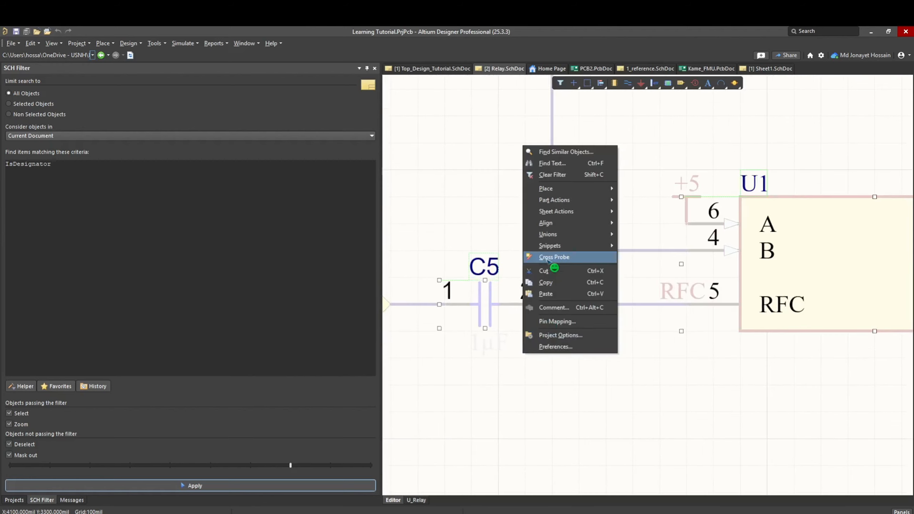
pyautogui.click(553, 174)
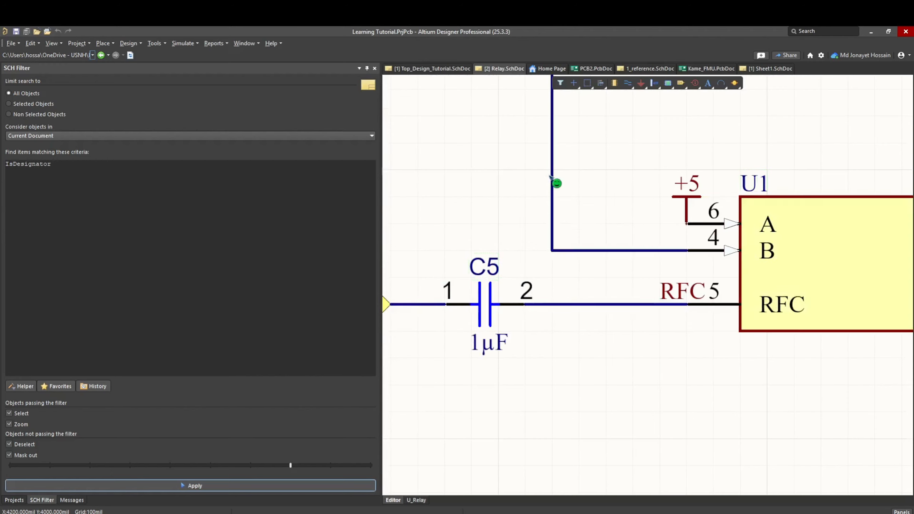
pyautogui.click(289, 220)
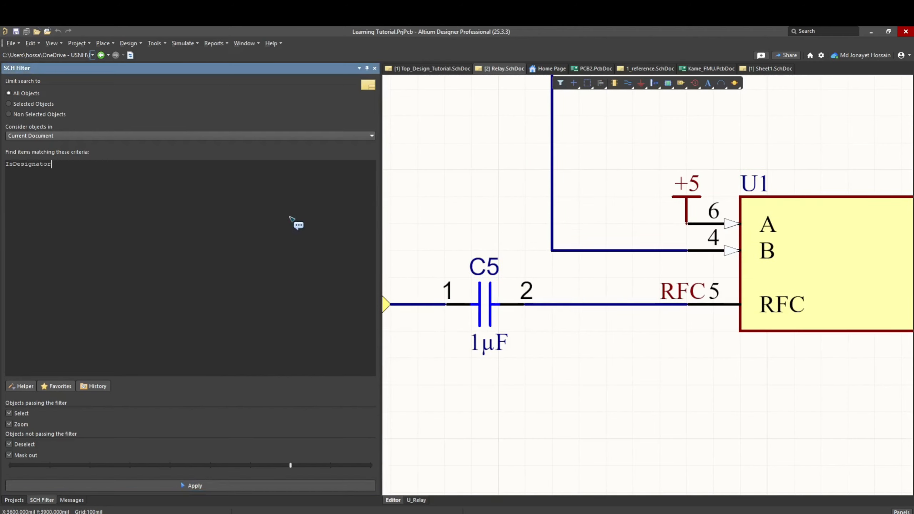
pyautogui.hotkey('ctrl', 'a')
pyautogui.press('BackSpace')
pyautogui.keyDown('ctrl'); pyautogui.scroll(-5, 581, 265); pyautogui.keyUp('ctrl')
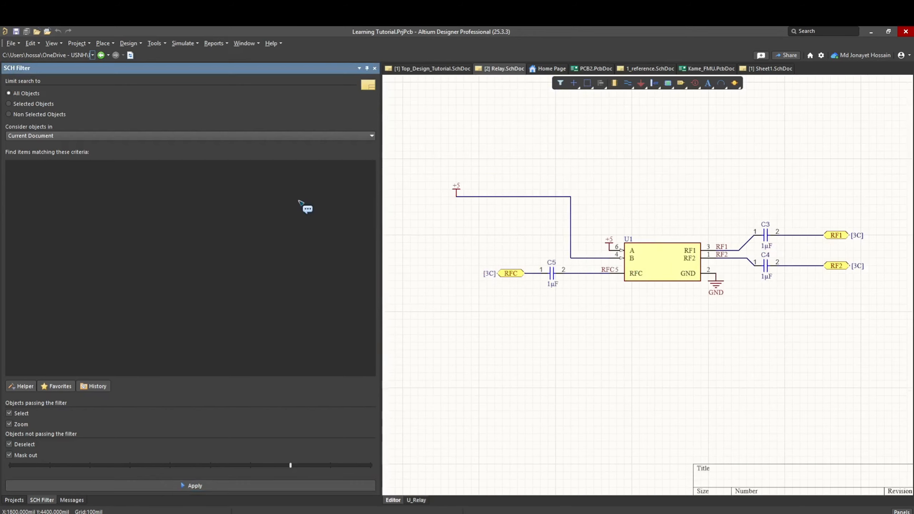
# Enter the query Designator = 'U1' in the filter criteria and apply it to the relay schematic
pyautogui.write('Desig')
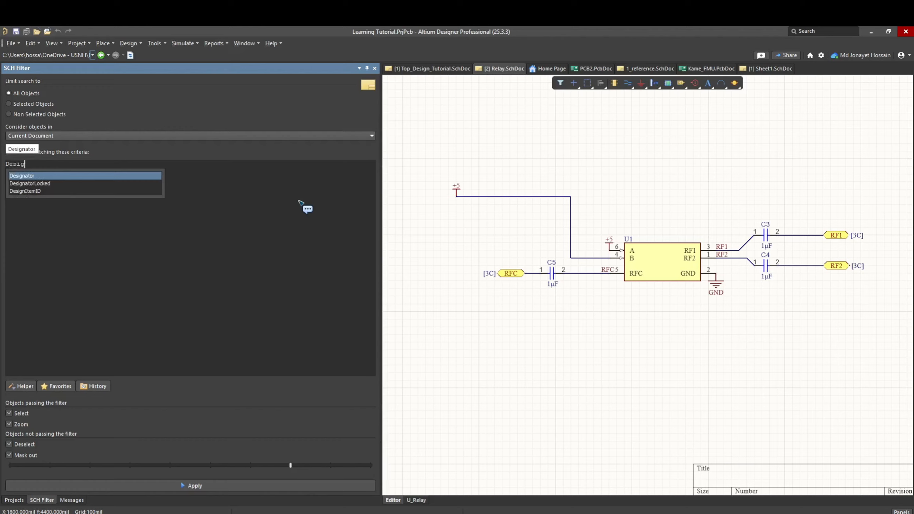
pyautogui.write("nator = '")
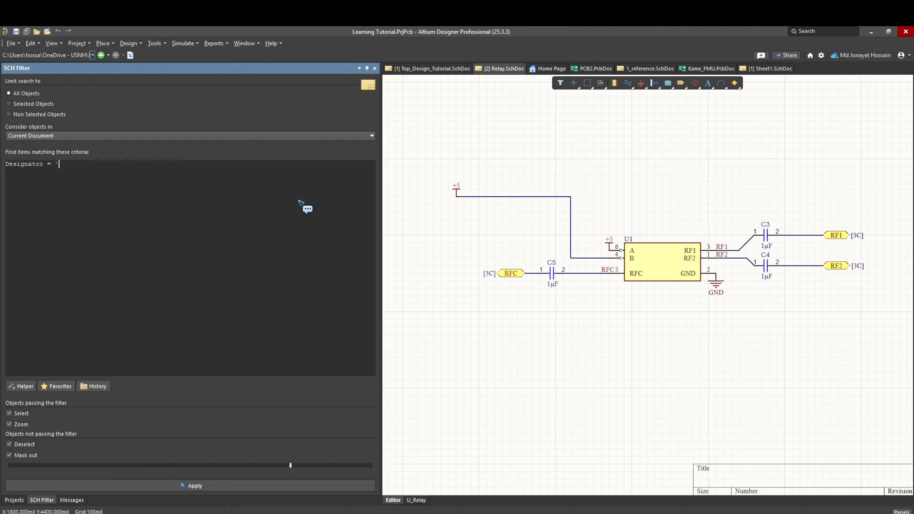
pyautogui.keyDown('ctrl'); pyautogui.scroll(5, 667, 263); pyautogui.keyUp('ctrl')
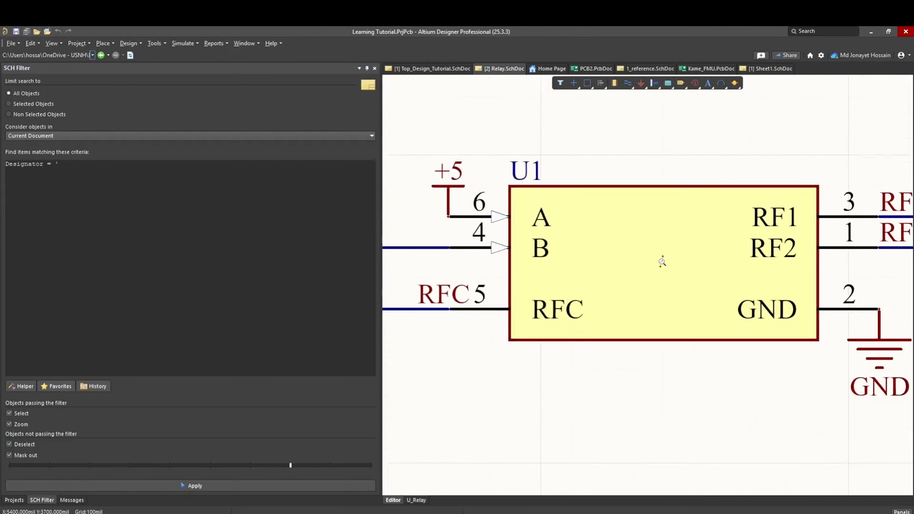
pyautogui.keyDown('ctrl'); pyautogui.scroll(-2, 595, 232); pyautogui.keyUp('ctrl')
pyautogui.keyDown('ctrl'); pyautogui.scroll(-4, 595, 232); pyautogui.keyUp('ctrl')
pyautogui.keyDown('ctrl'); pyautogui.scroll(2, 432, 230); pyautogui.keyUp('ctrl')
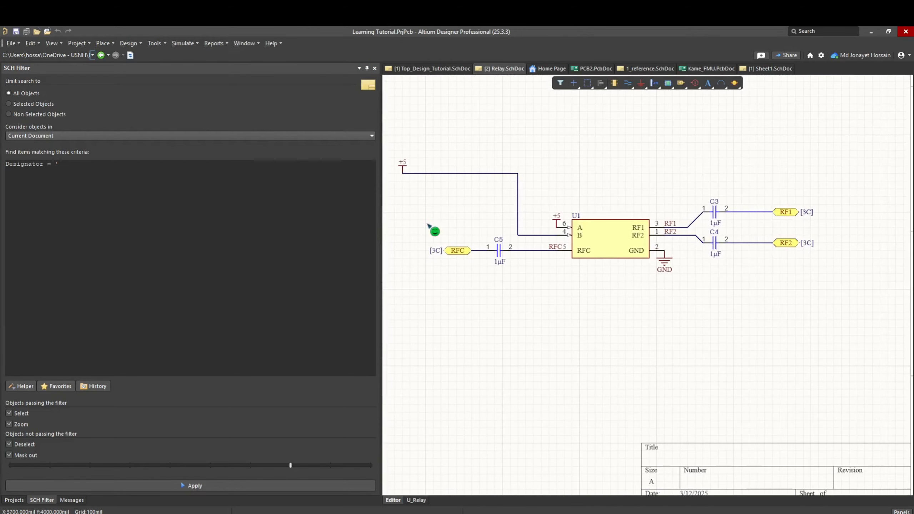
pyautogui.click(138, 180)
pyautogui.write("= 'A")
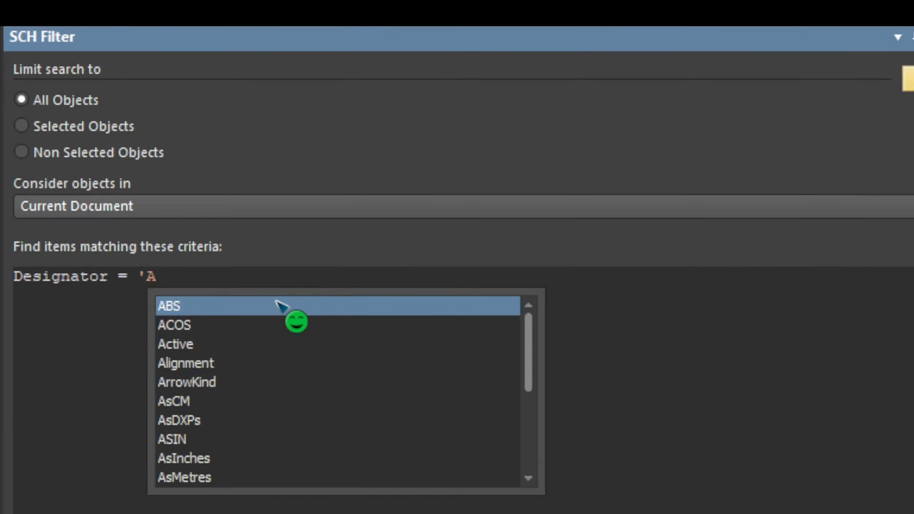
pyautogui.press('BackSpace')
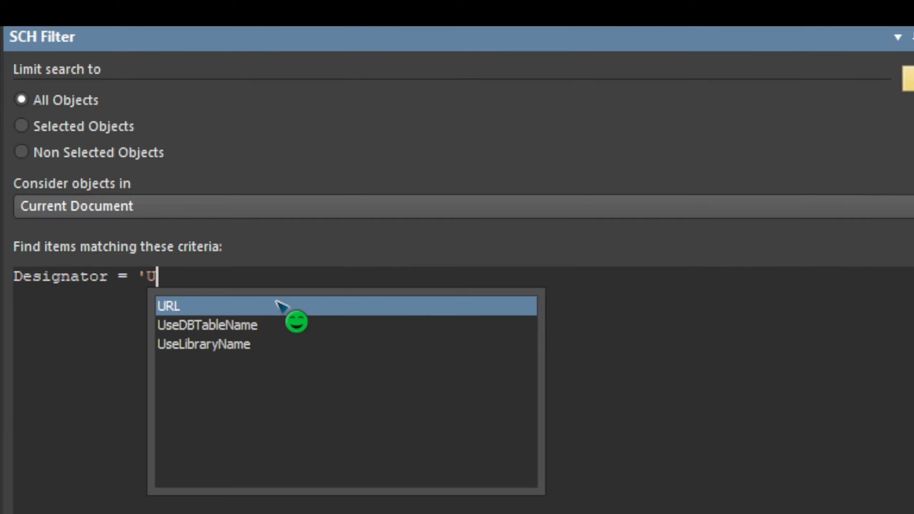
pyautogui.write('U1')
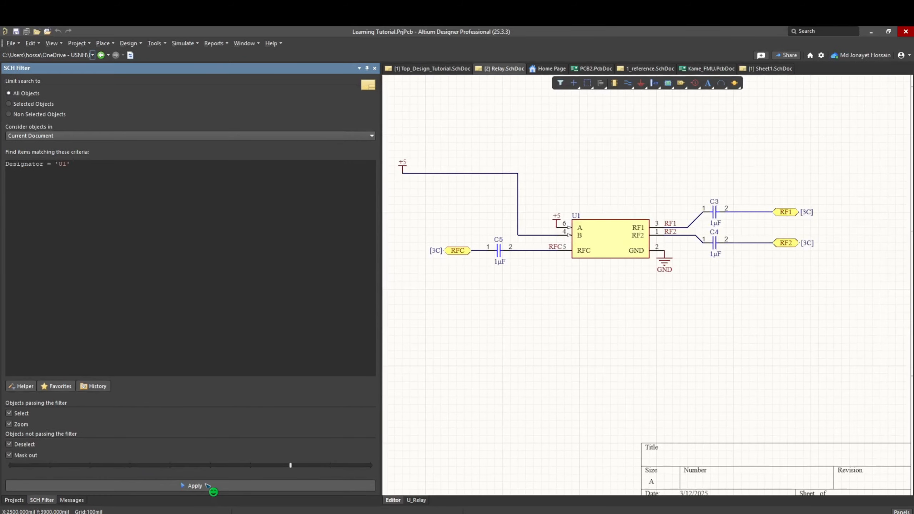
pyautogui.click(462, 410)
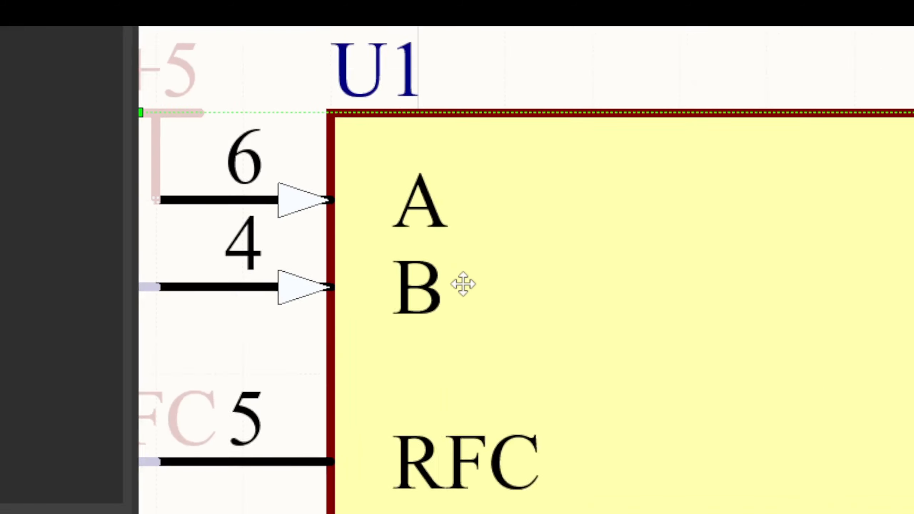
# Delete the U1 designator query from the filter criteria
pyautogui.keyDown('ctrl'); pyautogui.scroll(-5, 464, 284); pyautogui.keyUp('ctrl')
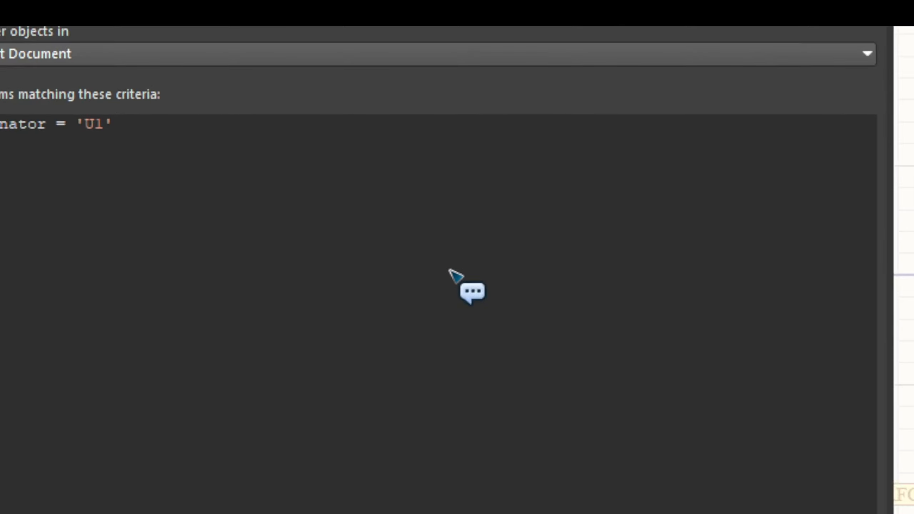
pyautogui.hotkey('ctrl', 'a')
pyautogui.press('BackSpace')
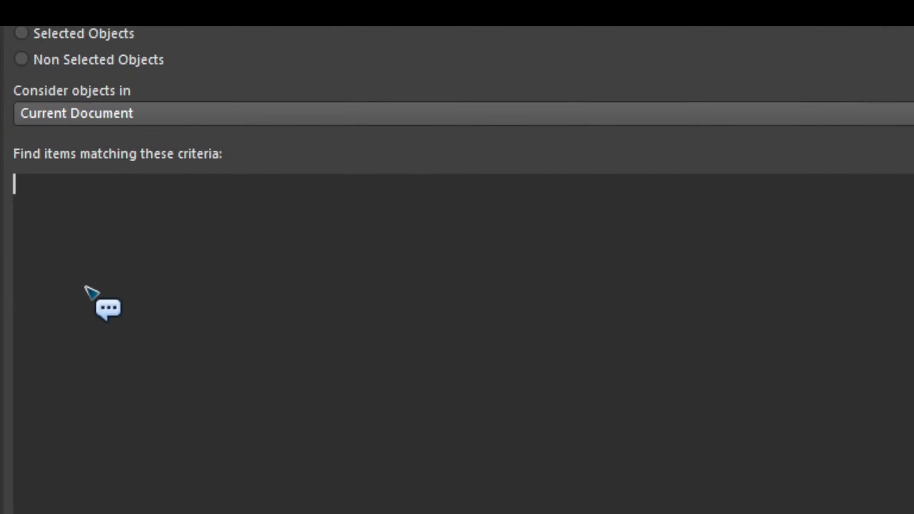
pyautogui.write('dESIGNA')
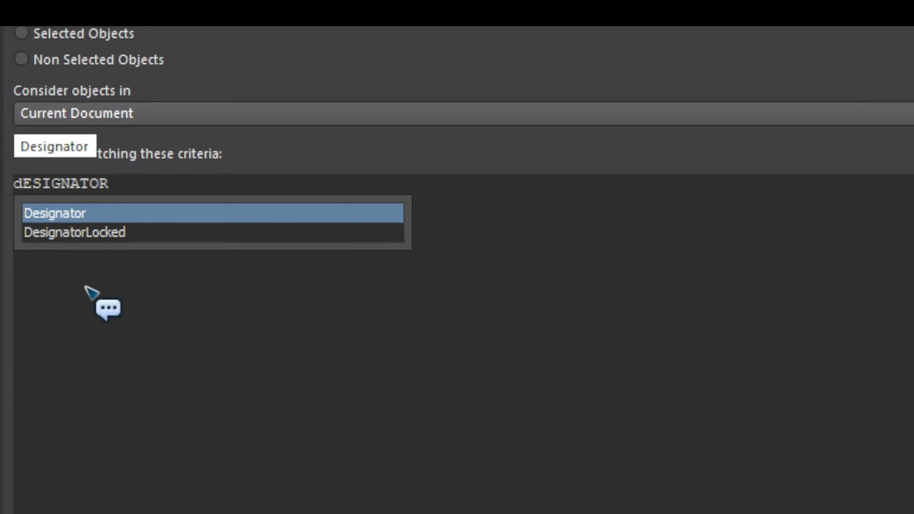
pyautogui.write('TOR')
pyautogui.hotkey('ctrl', 'a')
pyautogui.press('BackSpace')
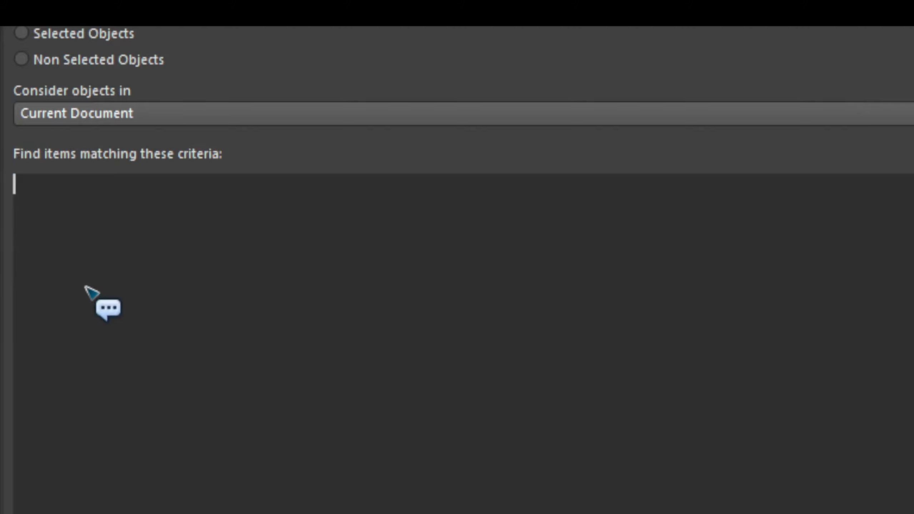
# Enter the query Designator Like 'C*' in the filter criteria
pyautogui.write('Design')
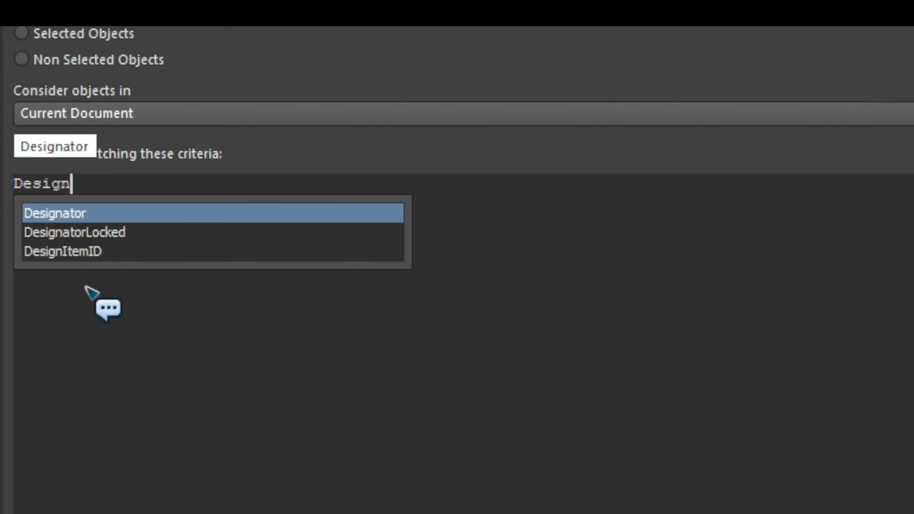
pyautogui.write('at')
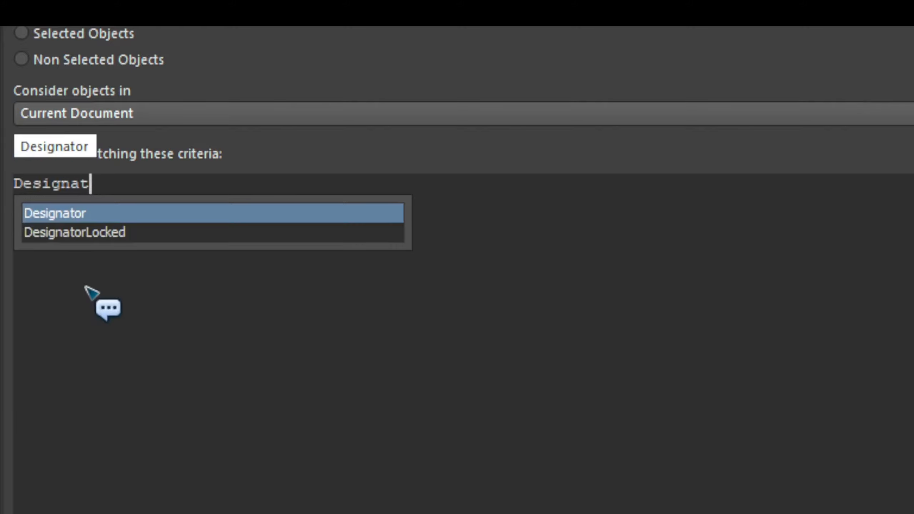
pyautogui.write('or Li')
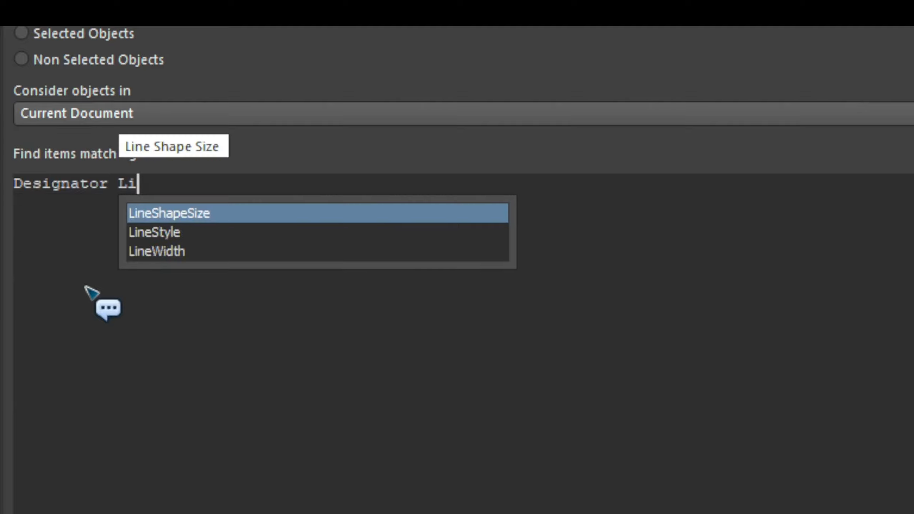
pyautogui.write("ke 'C")
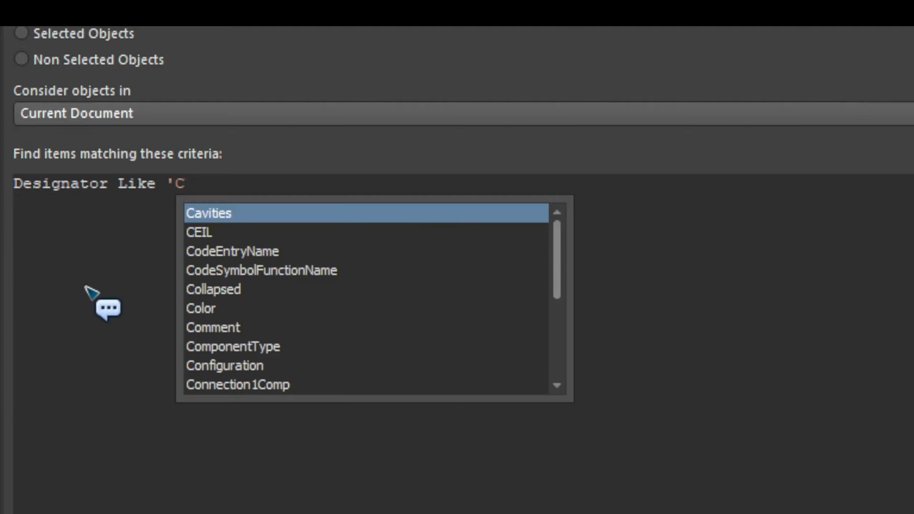
pyautogui.write('*')
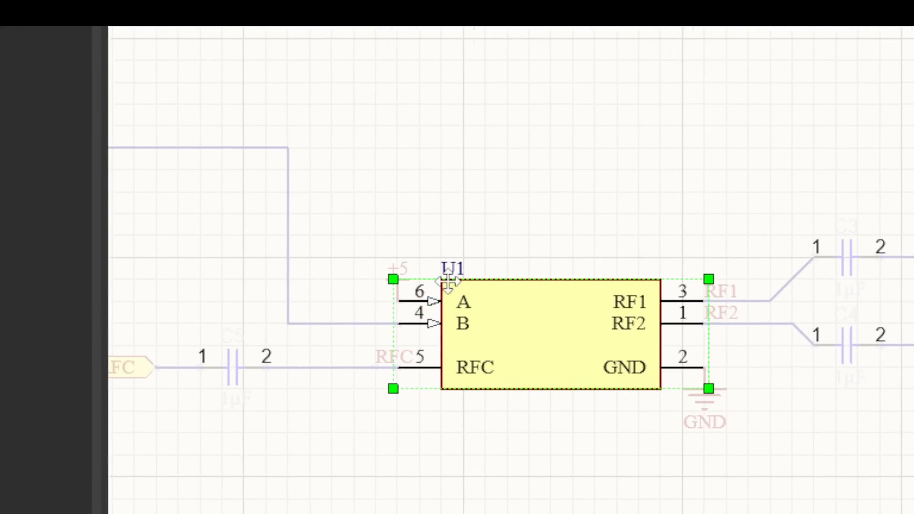
# Clear the U1 filter from the schematic and apply the C* designator query
pyautogui.rightClick(372, 163)
pyautogui.click(554, 241)
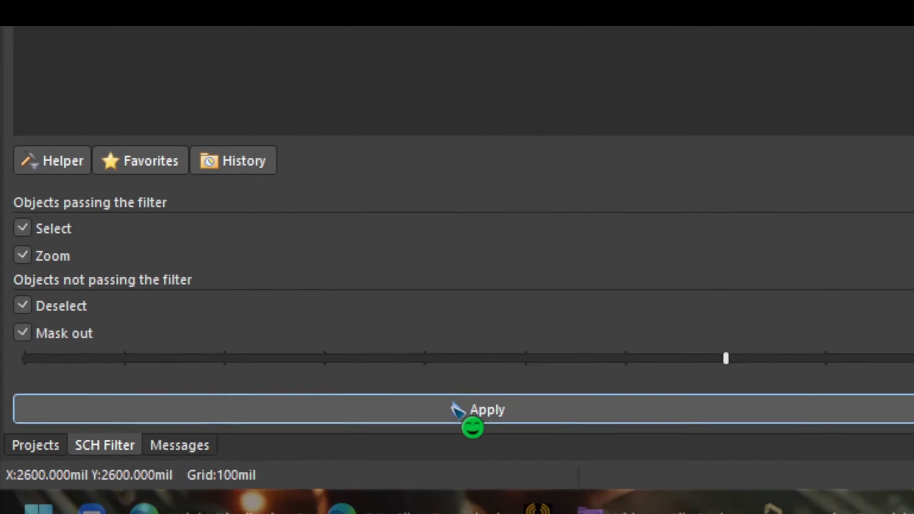
pyautogui.click(451, 455)
pyautogui.moveTo(495, 254); pyautogui.dragTo(475, 272, button='middle')
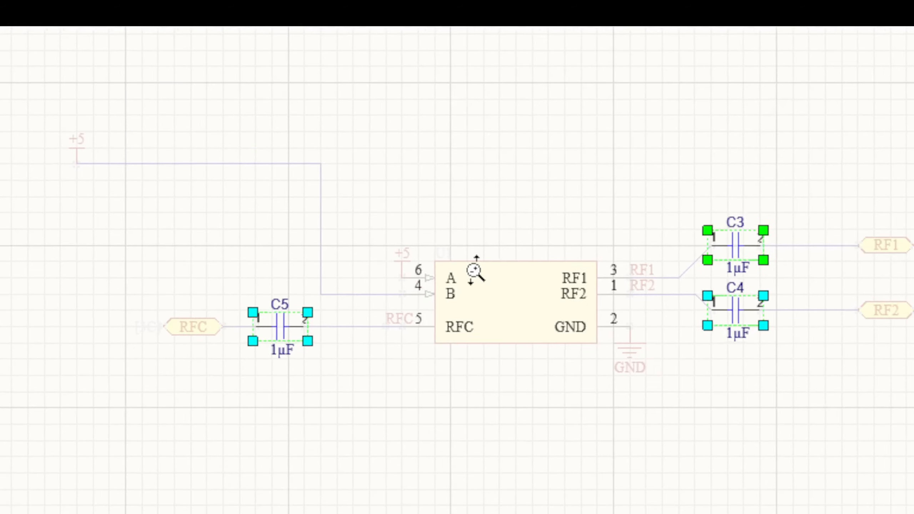
# Deselect the capacitors, clear their filter from the schematic and delete the C* designator query
pyautogui.click(455, 274)
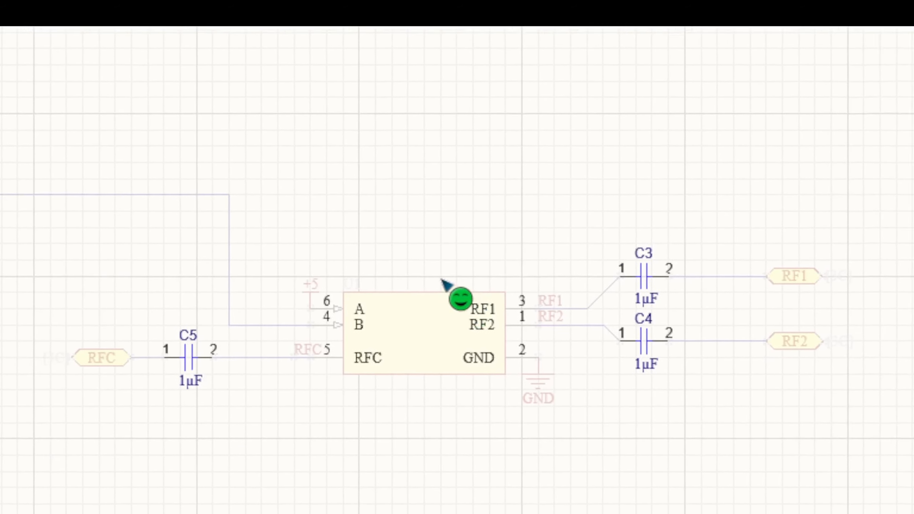
pyautogui.rightClick(328, 204)
pyautogui.click(444, 211)
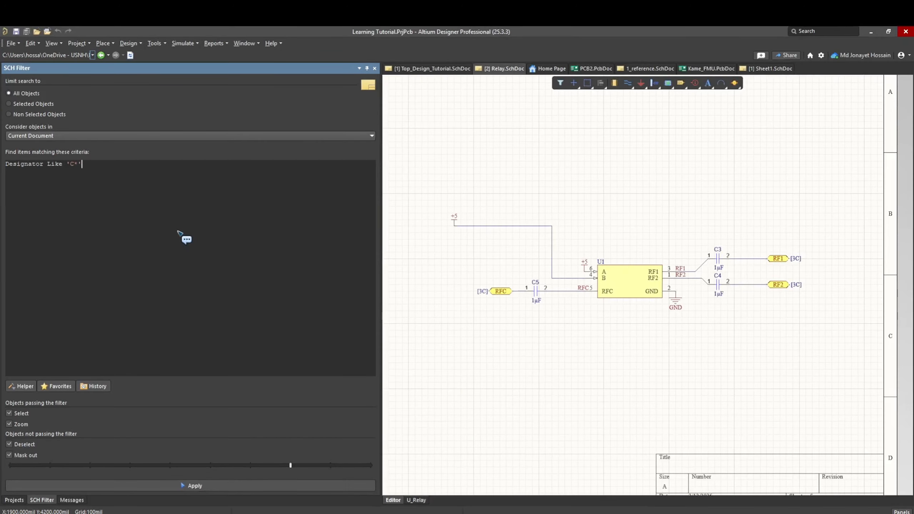
pyautogui.hotkey('ctrl', 'a')
pyautogui.press('BackSpace')
# Load the Passive pins example query into the filter criteria and apply it to the schematic
pyautogui.rightClick(123, 196)
pyautogui.moveTo(162, 232)
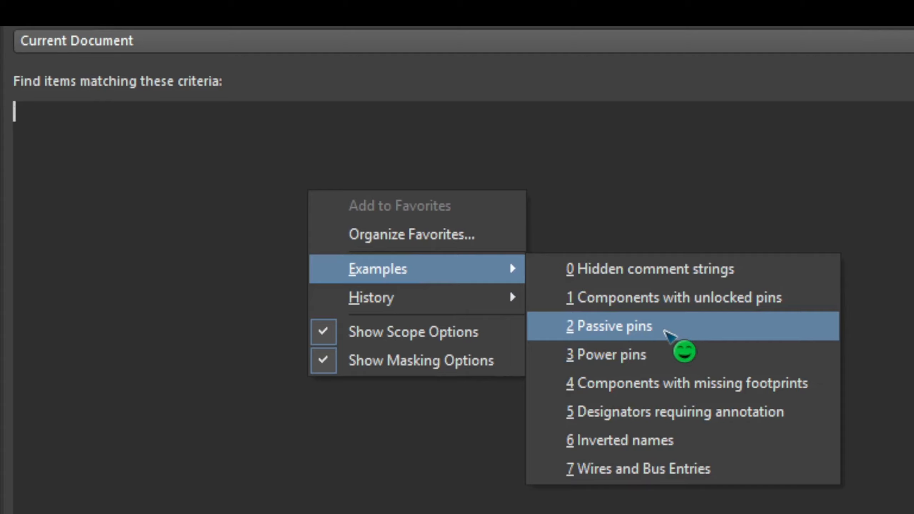
pyautogui.click(668, 333)
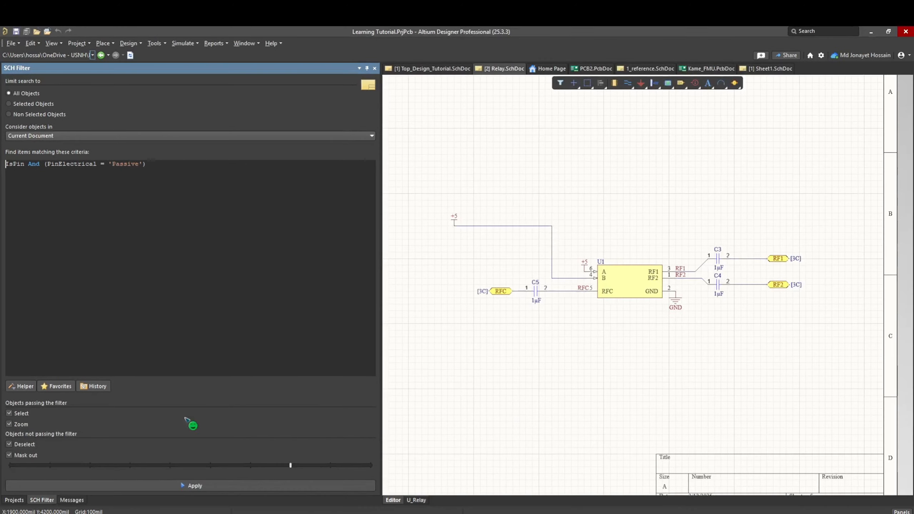
pyautogui.click(193, 485)
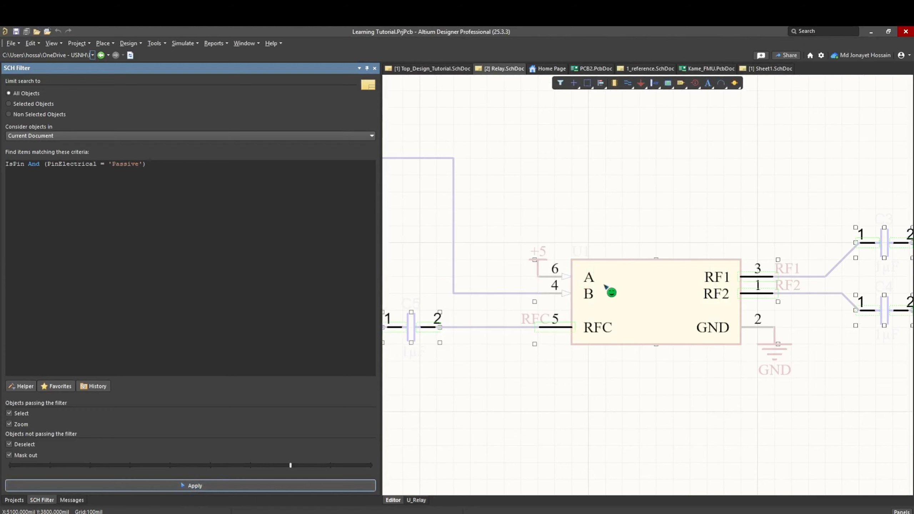
pyautogui.moveTo(556, 347); pyautogui.dragTo(736, 302, button='right')
pyautogui.moveTo(826, 303); pyautogui.dragTo(524, 343, button='right')
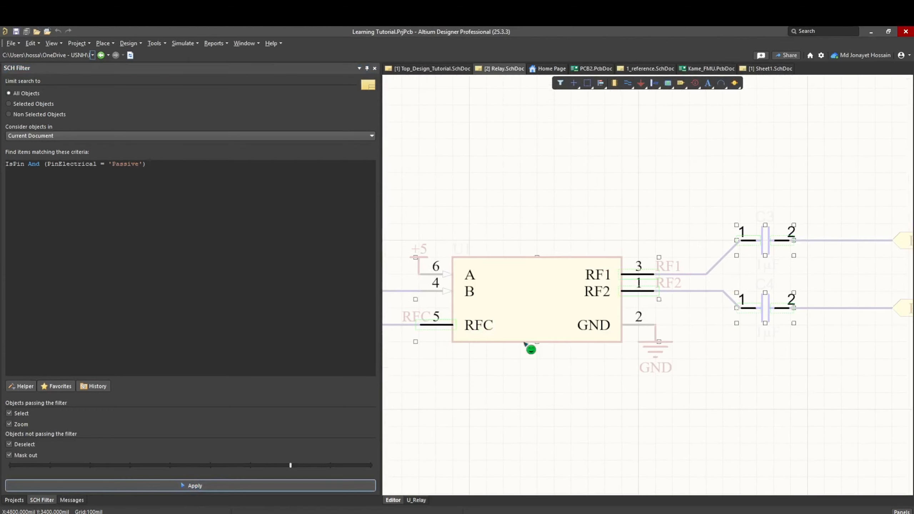
pyautogui.moveTo(761, 347); pyautogui.dragTo(651, 348, button='right')
pyautogui.moveTo(608, 300); pyautogui.dragTo(697, 304, button='right')
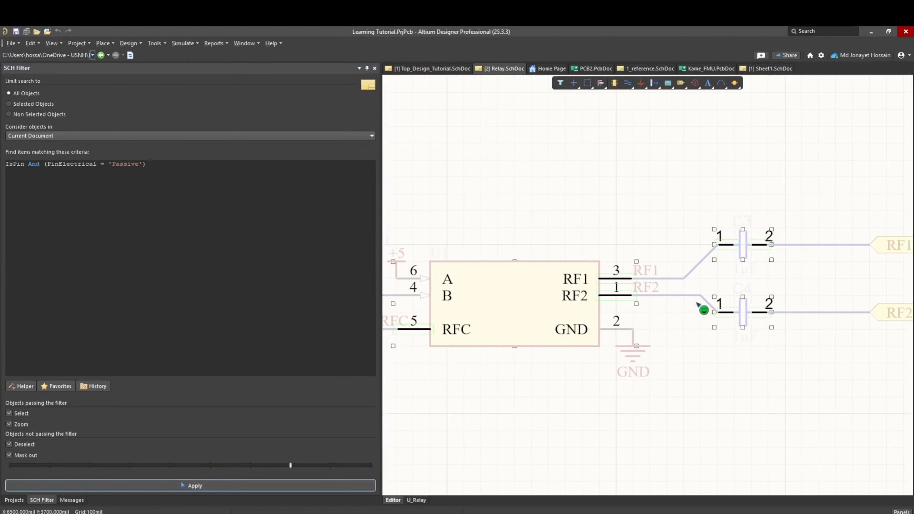
pyautogui.moveTo(505, 377); pyautogui.dragTo(613, 340, button='right')
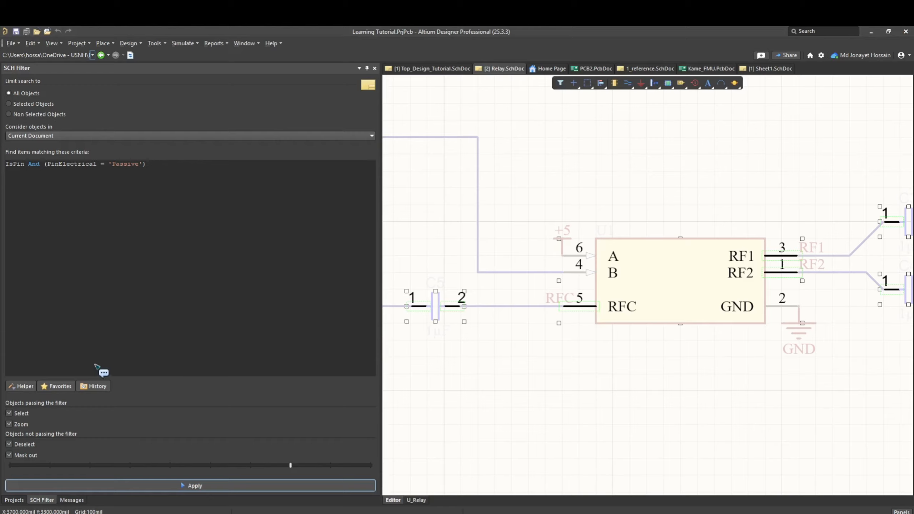
# Replace the passive pin query with IsNetLabel AND (NetName Like 'RF*')
pyautogui.click(123, 330)
pyautogui.hotkey('ctrl', 'a')
pyautogui.press('Delete')
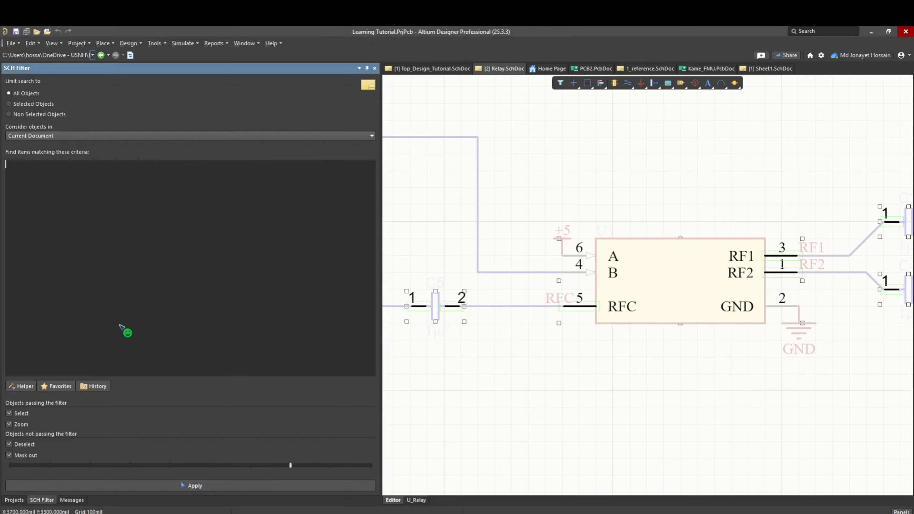
pyautogui.write("IsNetLabel AND (NetName Like 'RF*')")
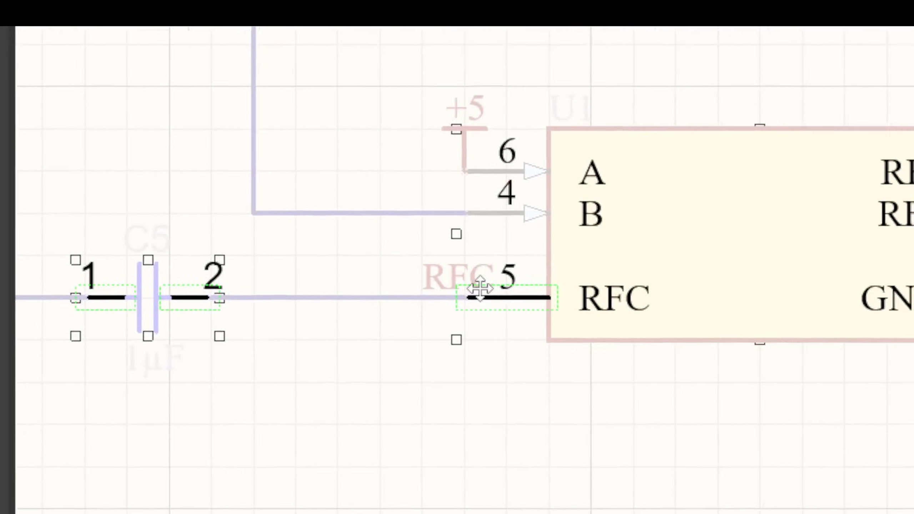
# Clear the passive pin filter from the schematic and apply the RF* net label query
pyautogui.rightClick(458, 289)
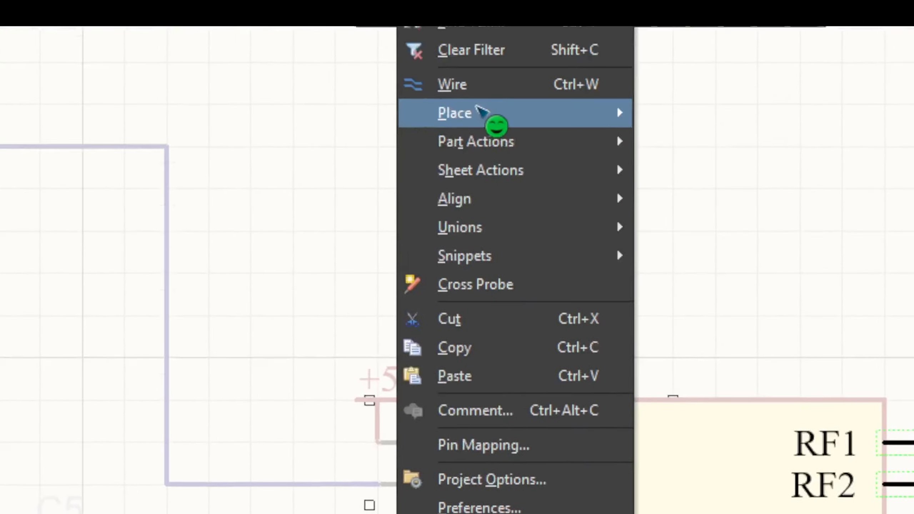
pyautogui.click(531, 0)
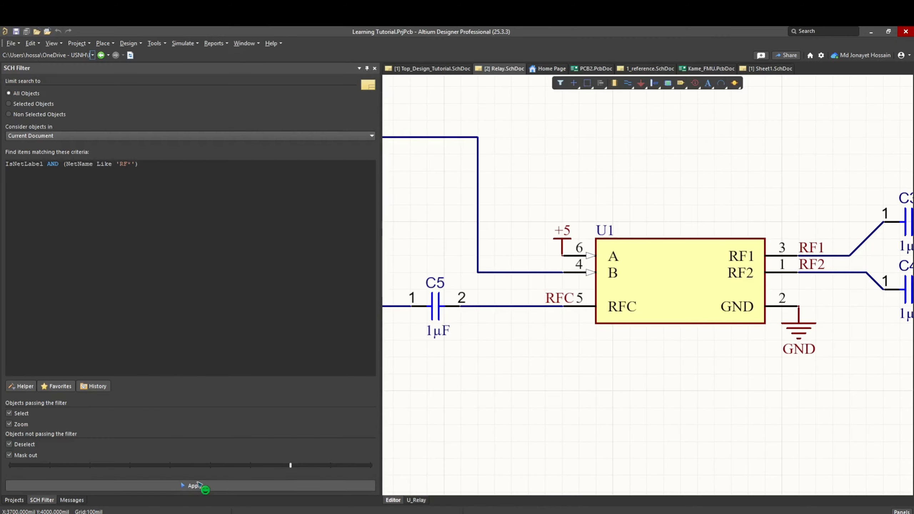
pyautogui.click(199, 484)
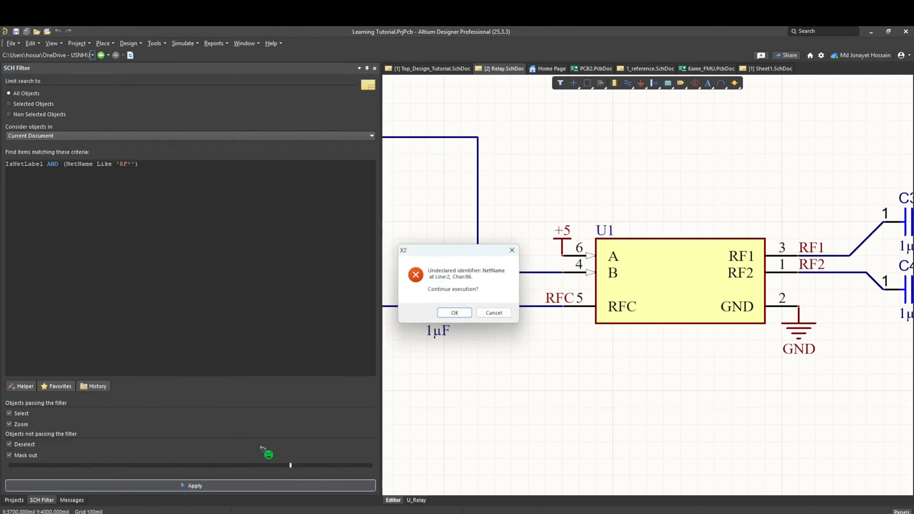
pyautogui.click(490, 313)
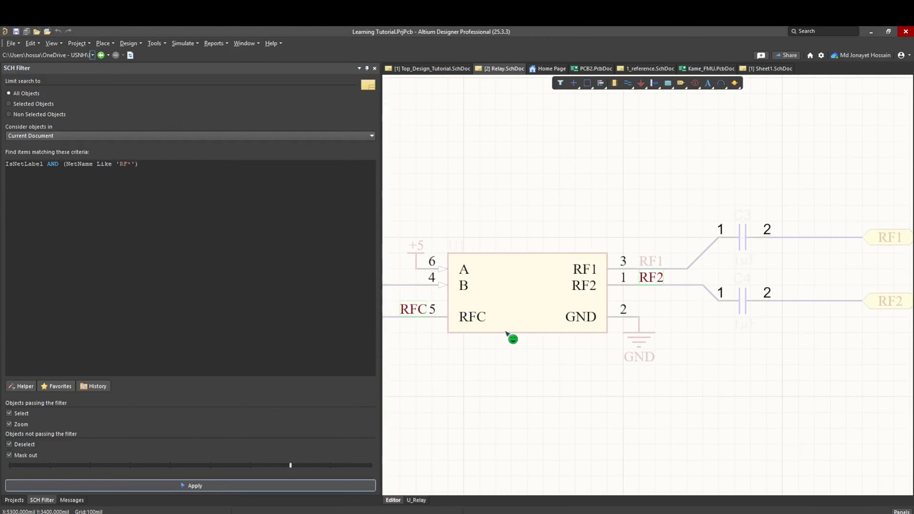
pyautogui.moveTo(506, 332); pyautogui.dragTo(561, 336, button='right')
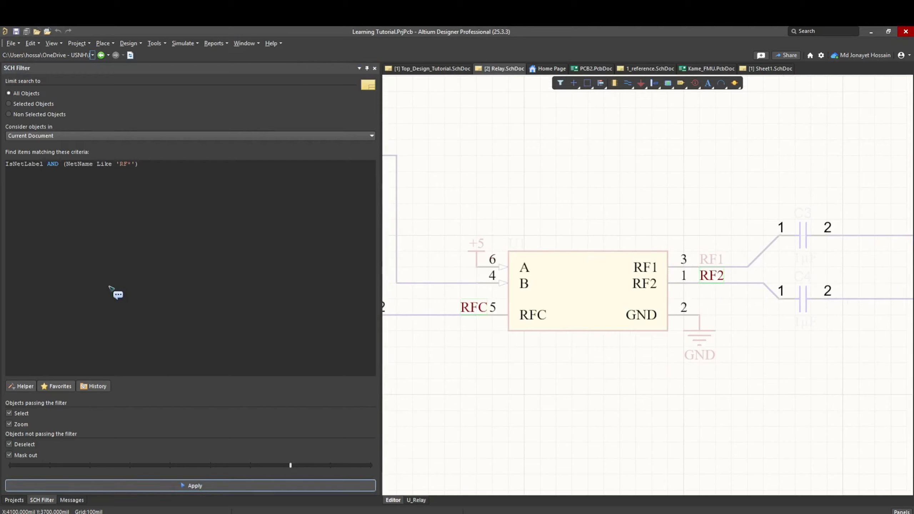
# Clear the net label filter from the schematic and delete the RF* query from the filter criteria
pyautogui.rightClick(671, 251)
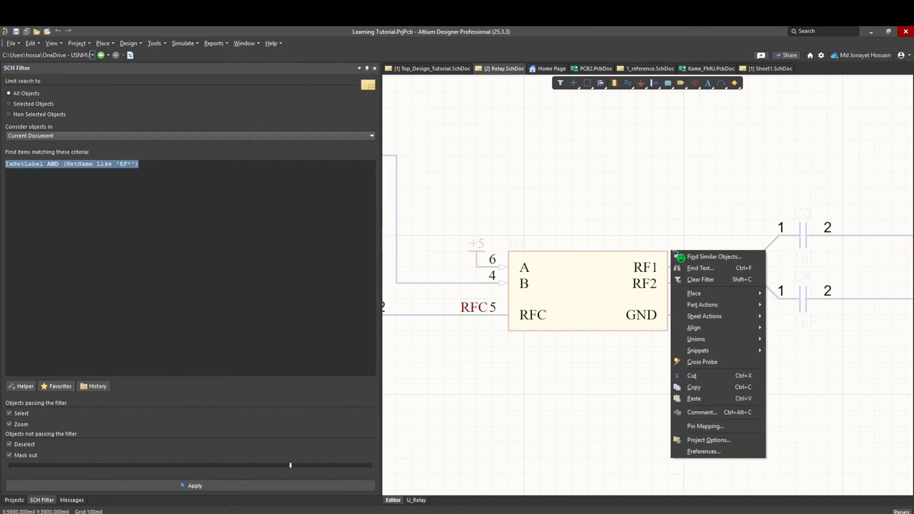
pyautogui.click(705, 281)
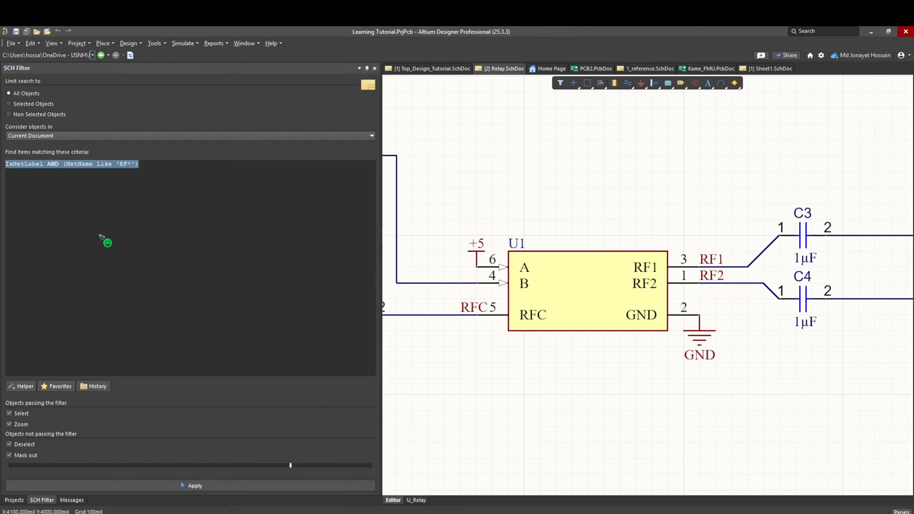
pyautogui.click(139, 212)
pyautogui.hotkey('ctrl', 'a')
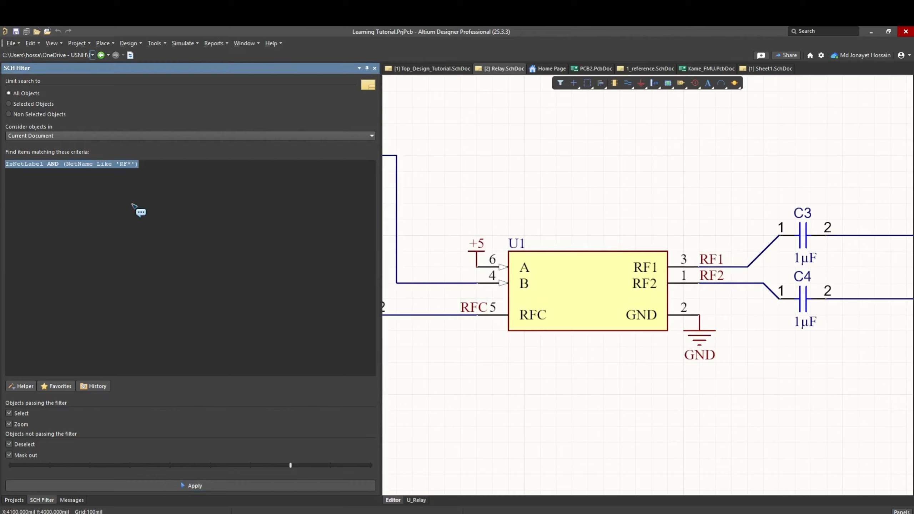
pyautogui.press('Delete')
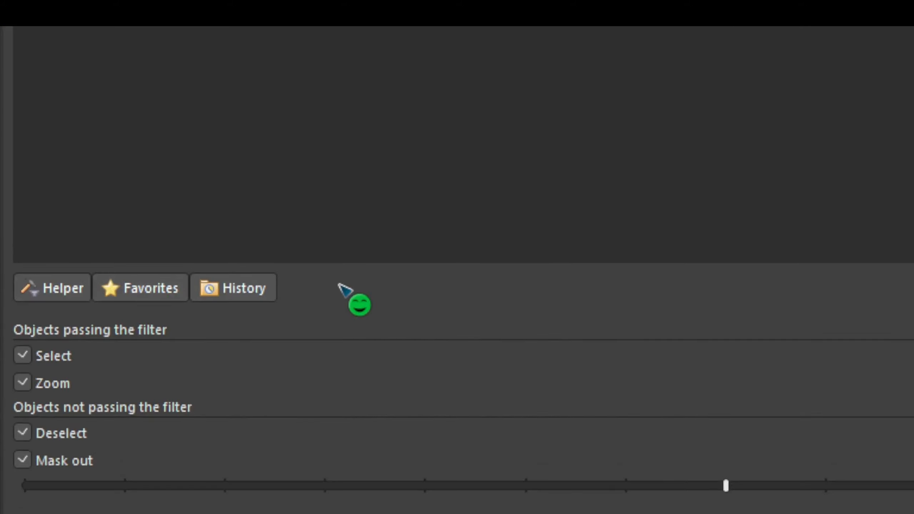
# Review the history of previously run filter expressions and close the Expression Manager
pyautogui.click(220, 297)
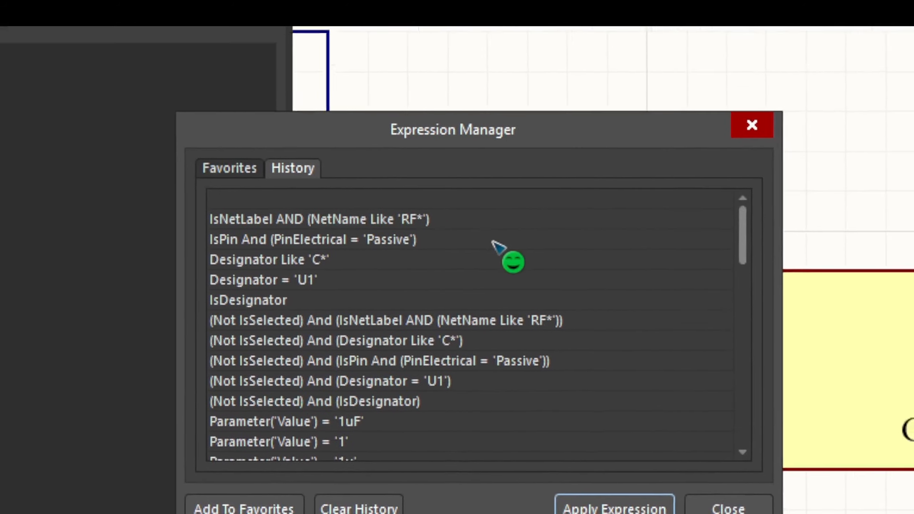
pyautogui.scroll(-12, 598, 304)
pyautogui.scroll(8, 599, 315)
pyautogui.scroll(4, 467, 299)
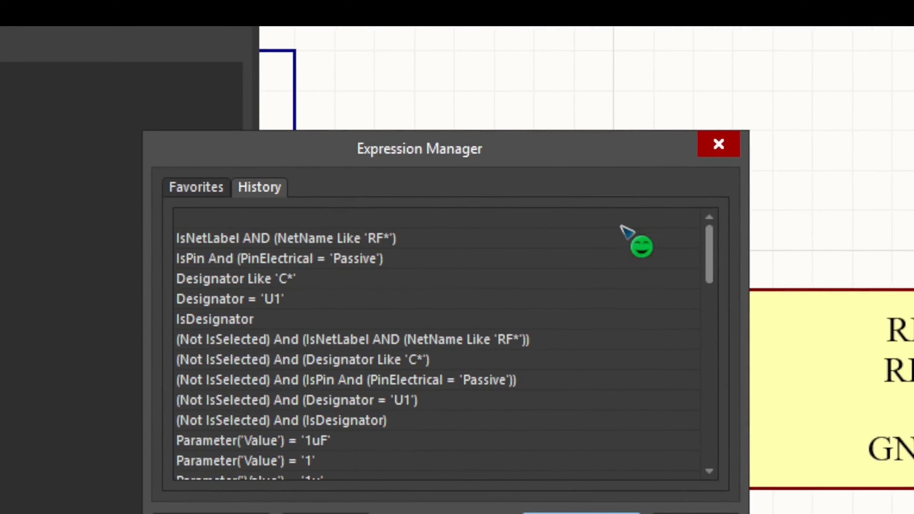
pyautogui.click(735, 155)
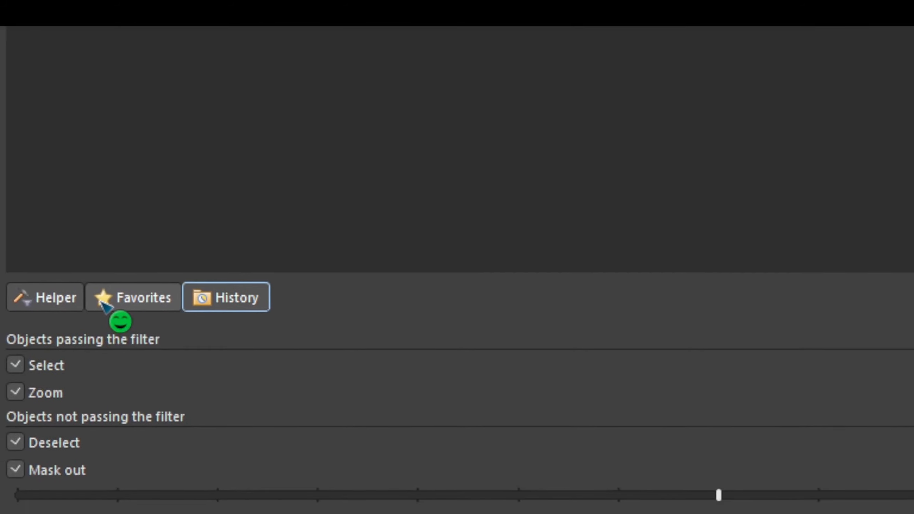
# Check the favorite expressions, highlight the passive pin and IsDesignator entries in the history, and close the Expression Manager without applying any
pyautogui.click(43, 436)
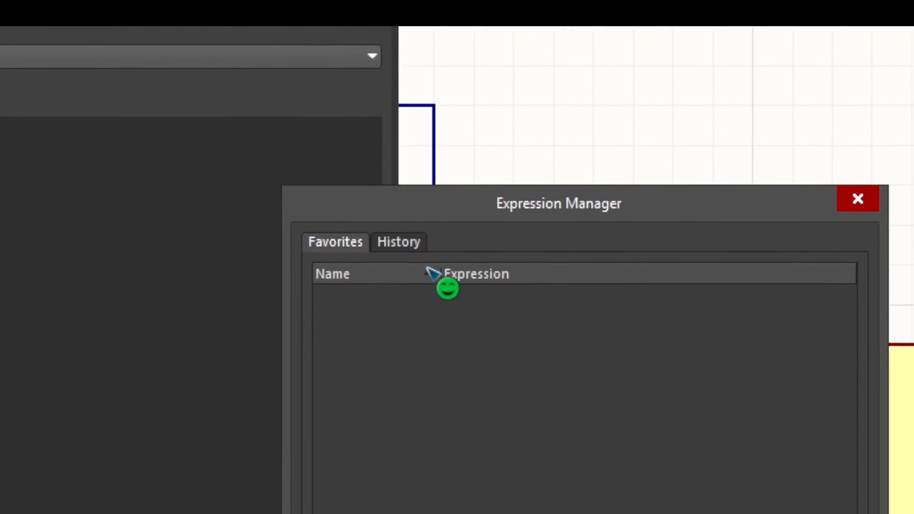
pyautogui.click(383, 198)
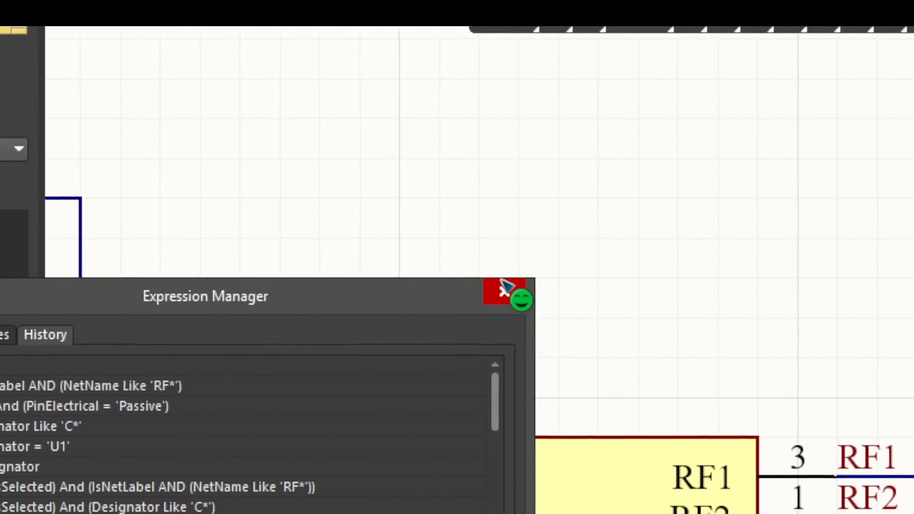
pyautogui.click(442, 361)
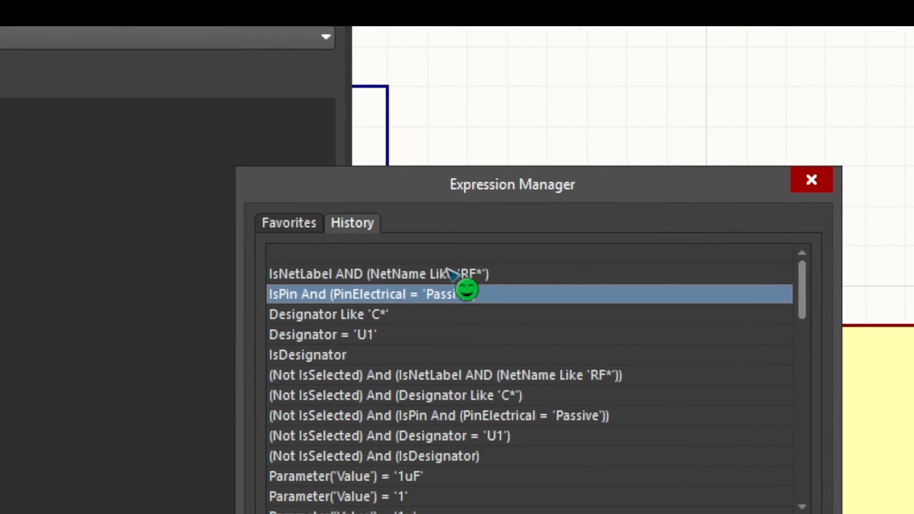
pyautogui.click(437, 355)
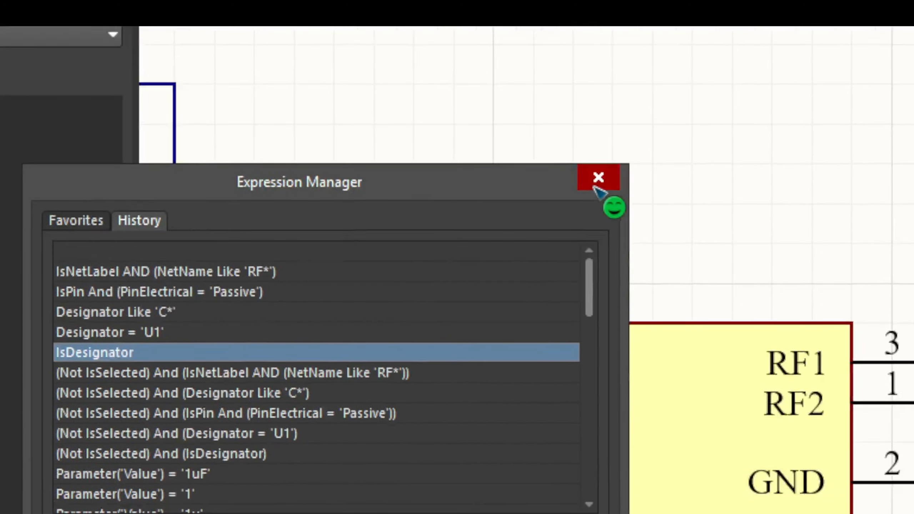
pyautogui.click(598, 177)
# Open the query Helper and examine the SCH function lists for Membership Checks, Fields and Object Type Checks
pyautogui.click(7, 349)
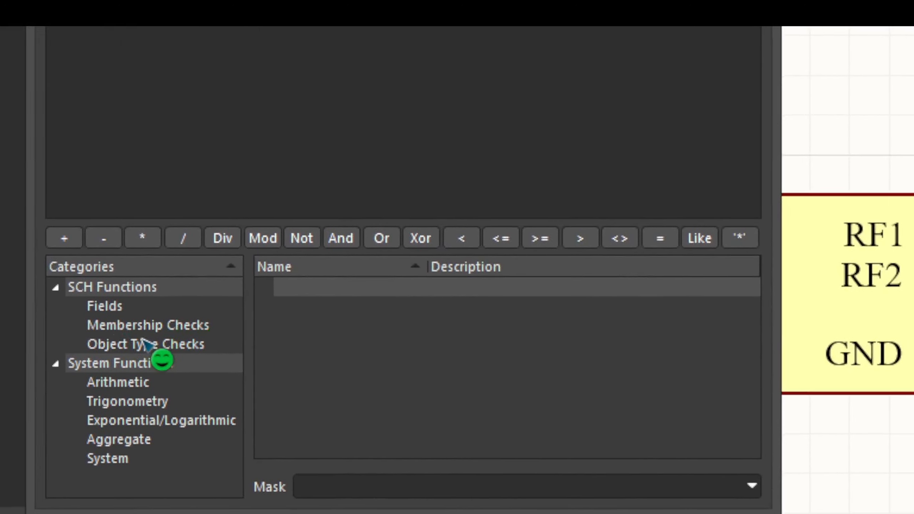
pyautogui.click(148, 326)
pyautogui.click(121, 307)
pyautogui.click(197, 345)
pyautogui.scroll(-12, 381, 388)
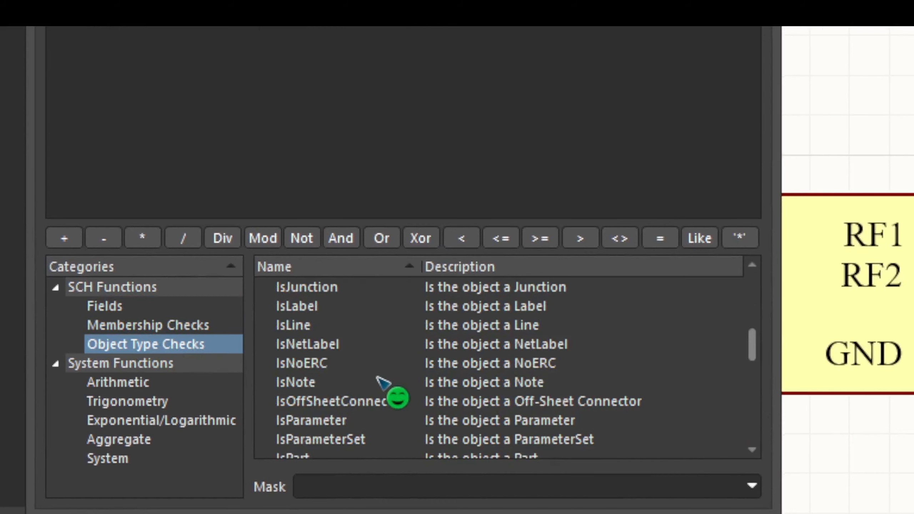
pyautogui.scroll(5, 305, 414)
pyautogui.scroll(4, 287, 400)
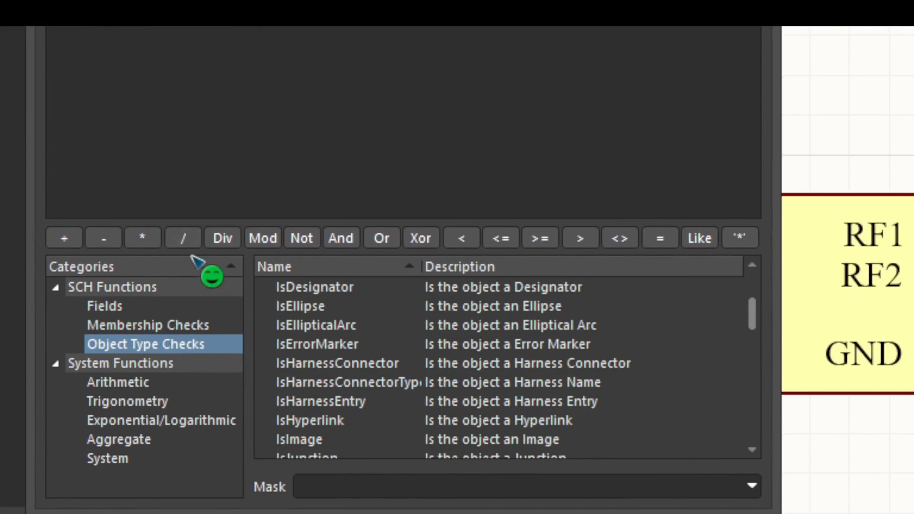